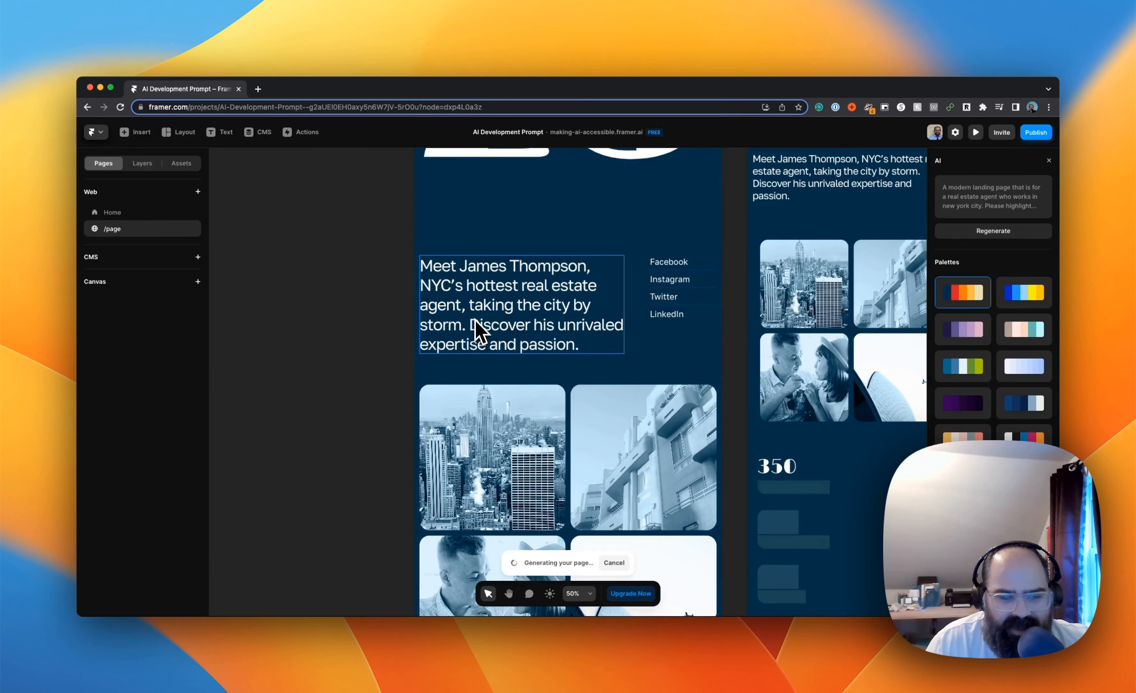
Examine the AI-generated real estate landing page from the SKYLINE header through the photos, statistics and contact buttons to the 2023 footer
scroll(474, 336, down, 1)
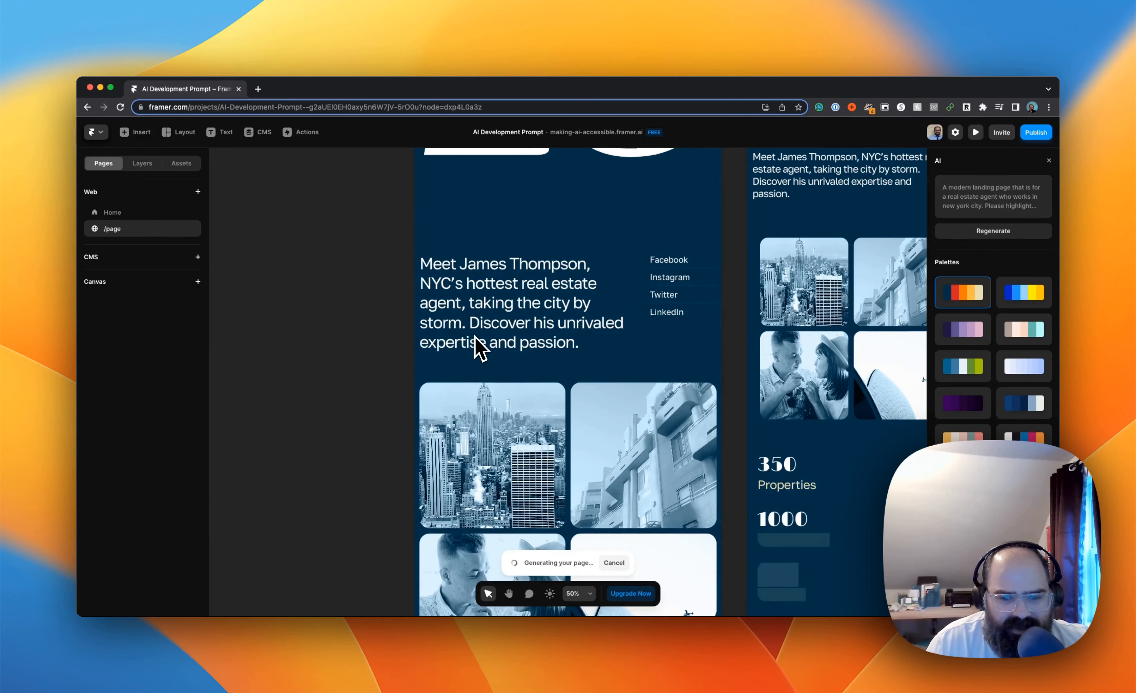
scroll(476, 340, down, 3)
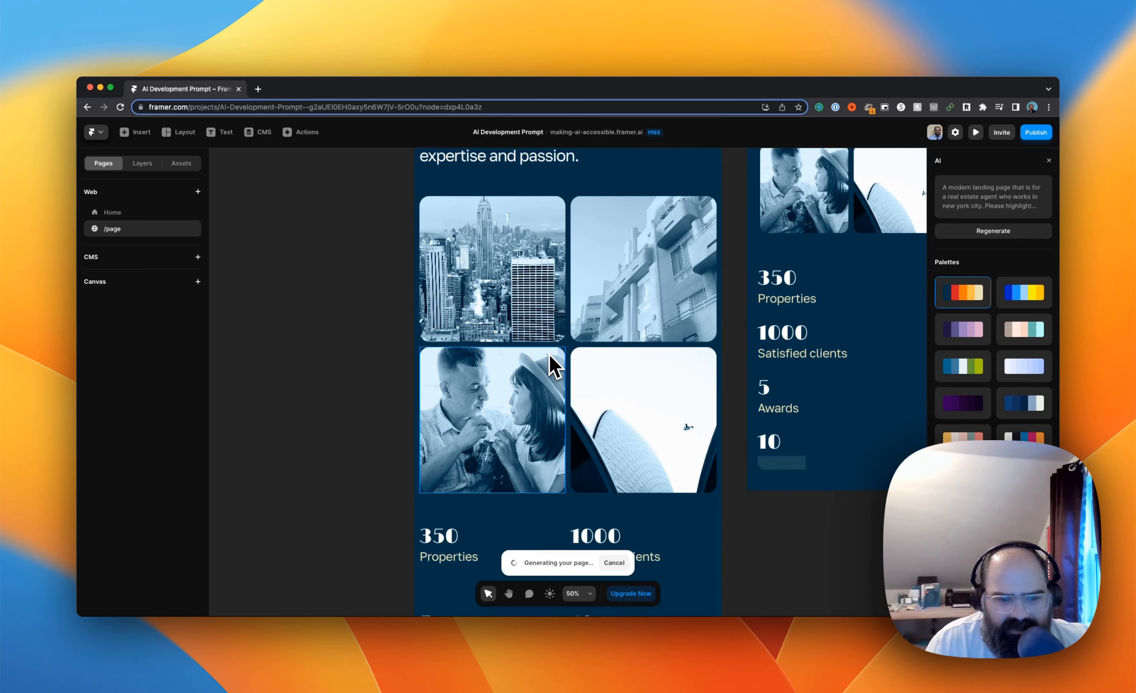
scroll(582, 405, down, 2)
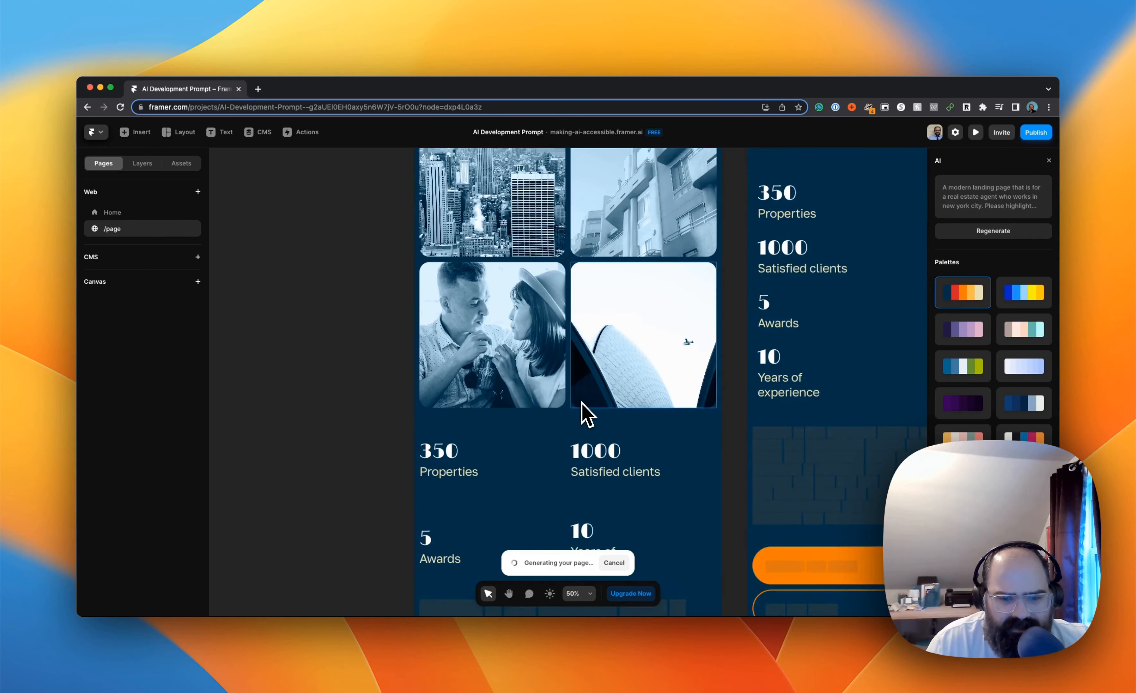
scroll(582, 404, down, 3)
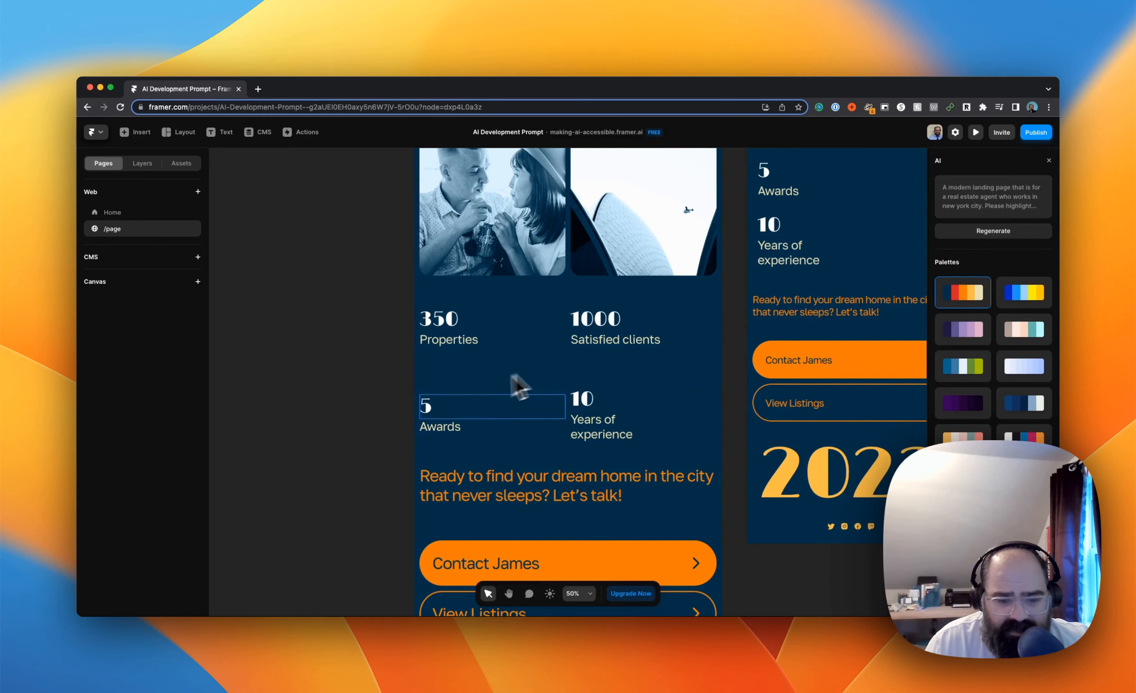
scroll(559, 434, up, 10)
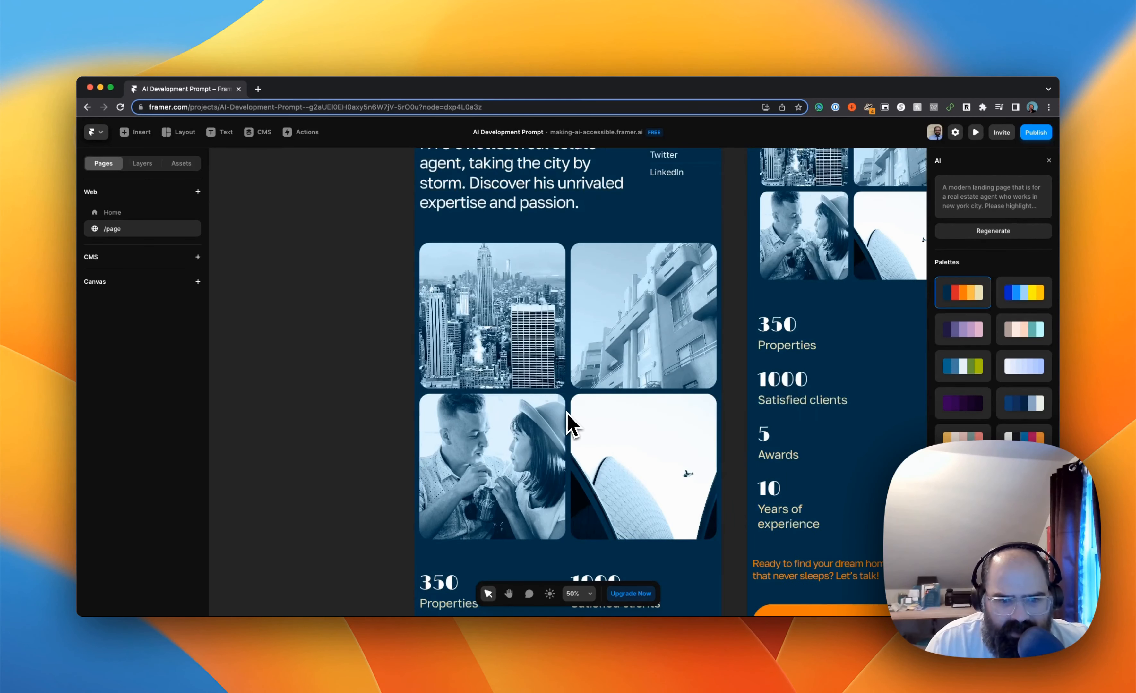
scroll(544, 452, up, 8)
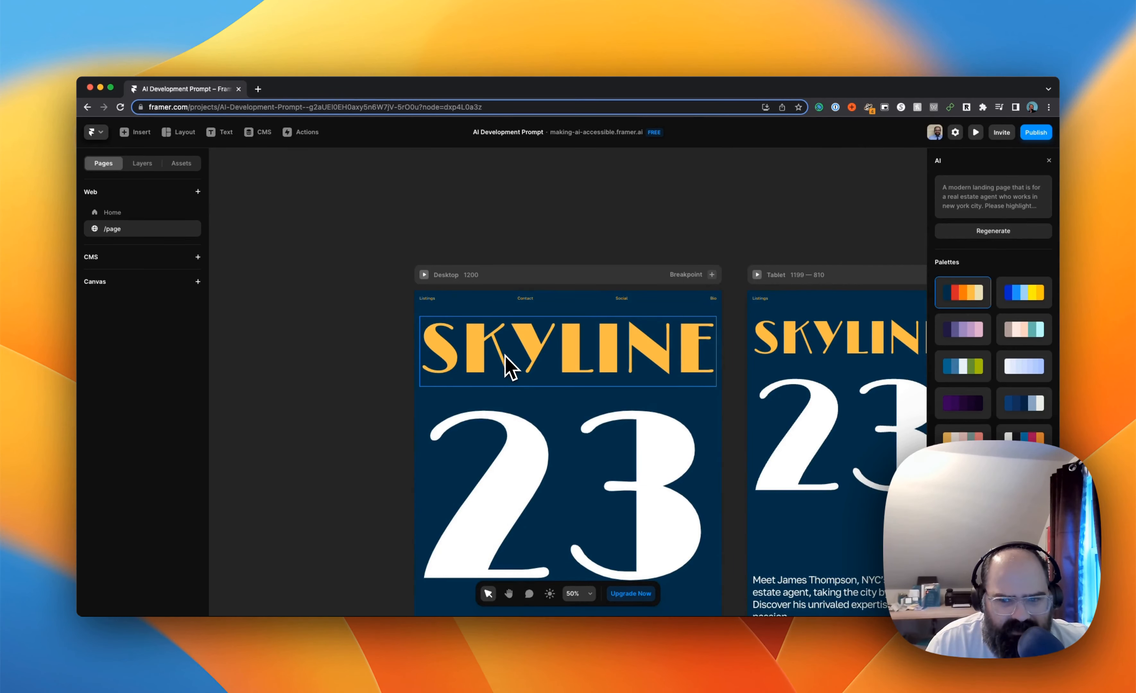
scroll(519, 413, down, 12)
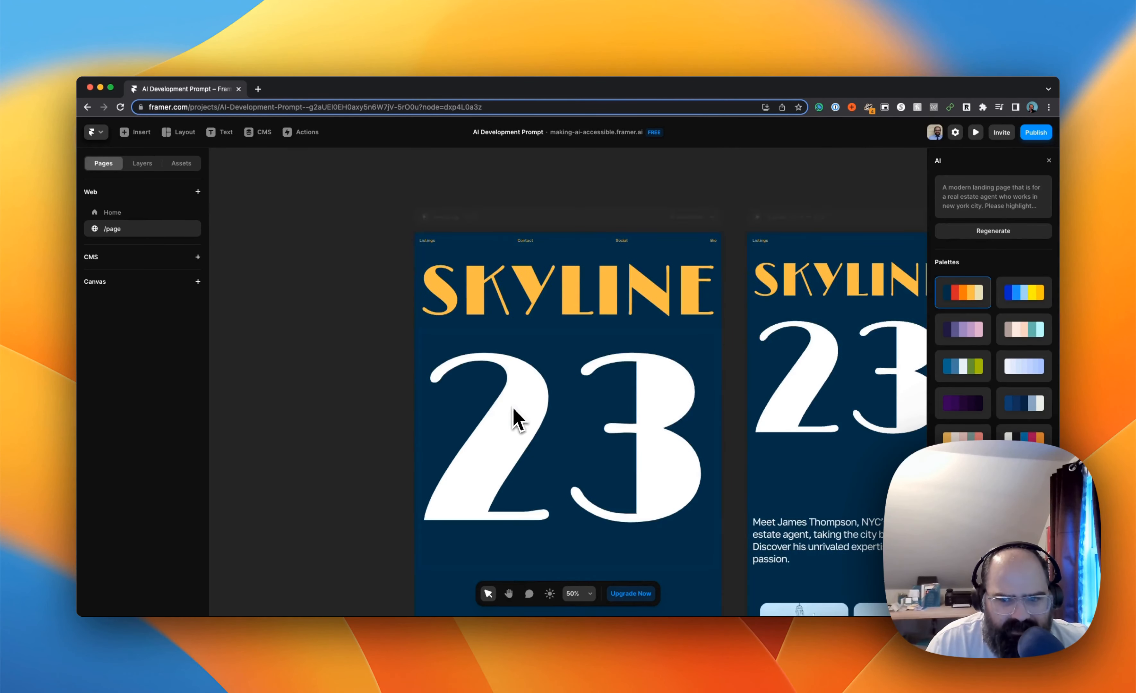
scroll(518, 419, down, 10)
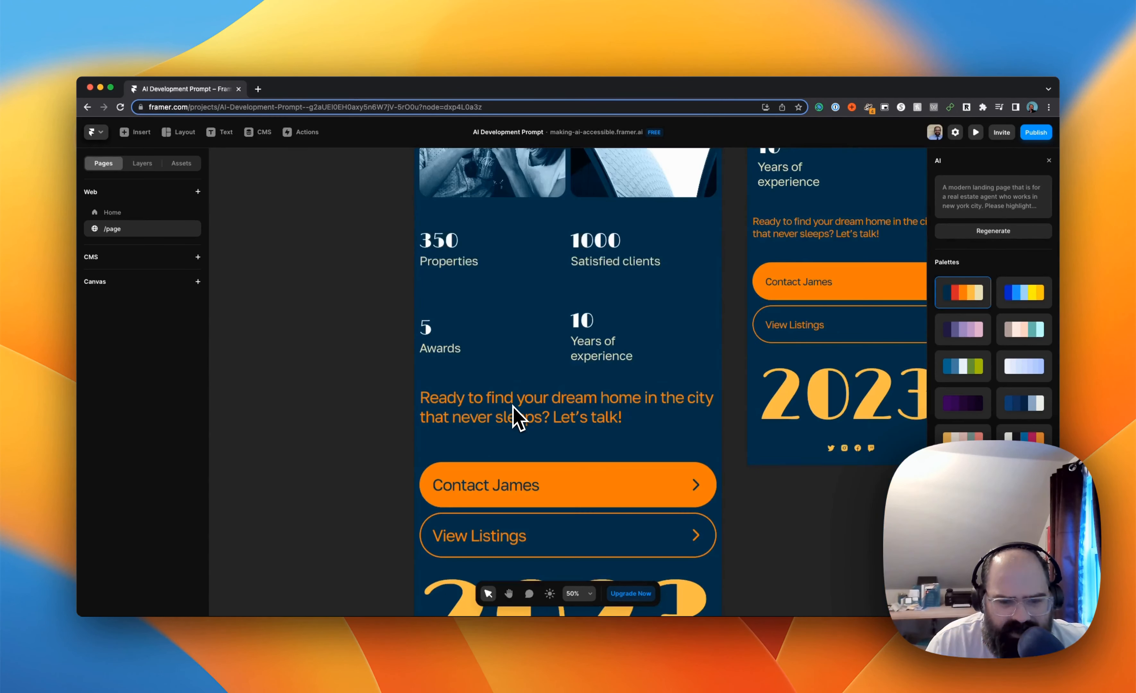
scroll(520, 424, down, 2)
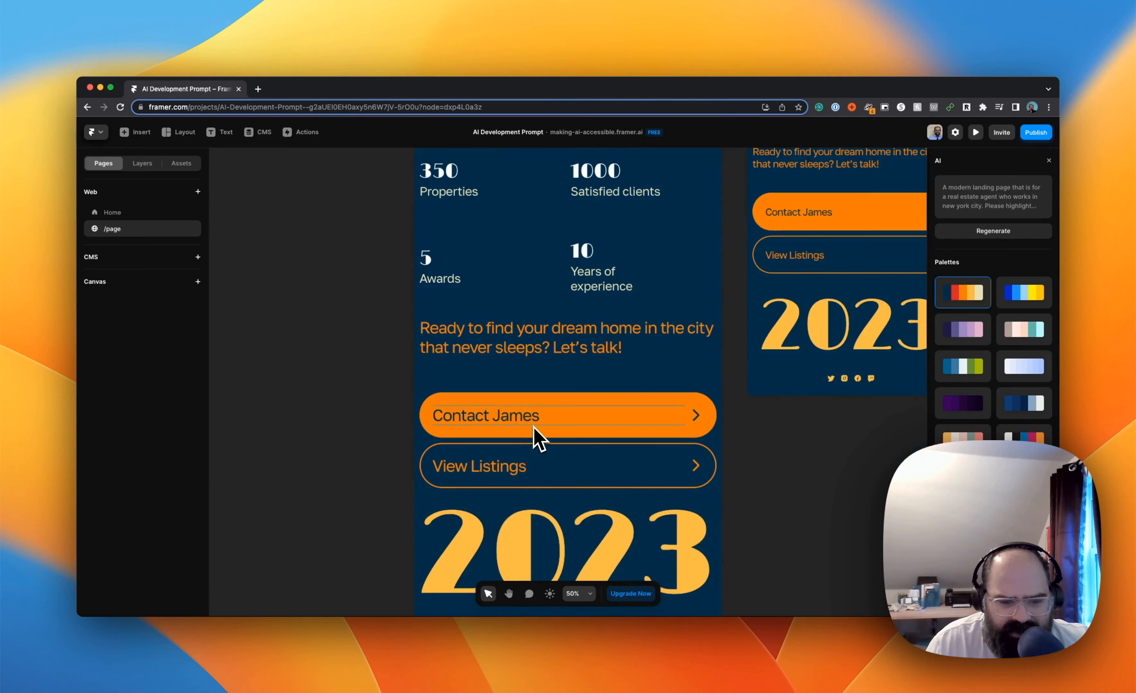
scroll(533, 434, down, 5)
scroll(532, 436, up, 2)
scroll(533, 436, up, 20)
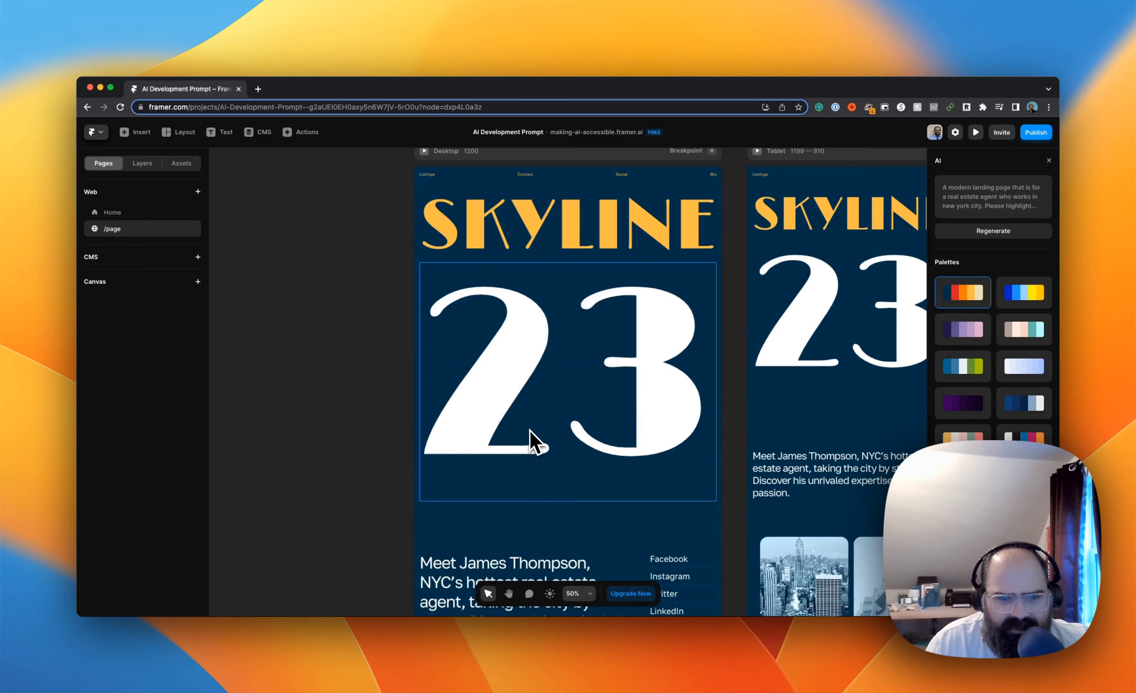
scroll(530, 439, down, 12)
scroll(653, 364, up, 10)
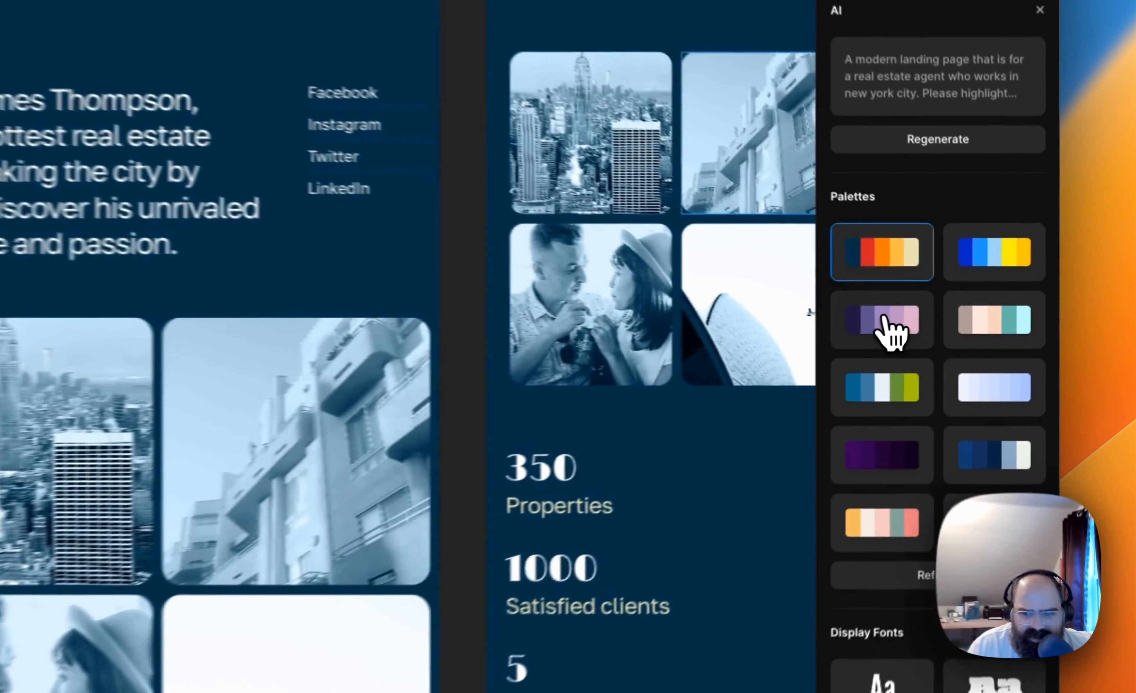
Apply the dark purple to pink palette to the generated page and check it in the desktop, tablet and phone layouts
click(967, 330)
scroll(728, 360, up, 8)
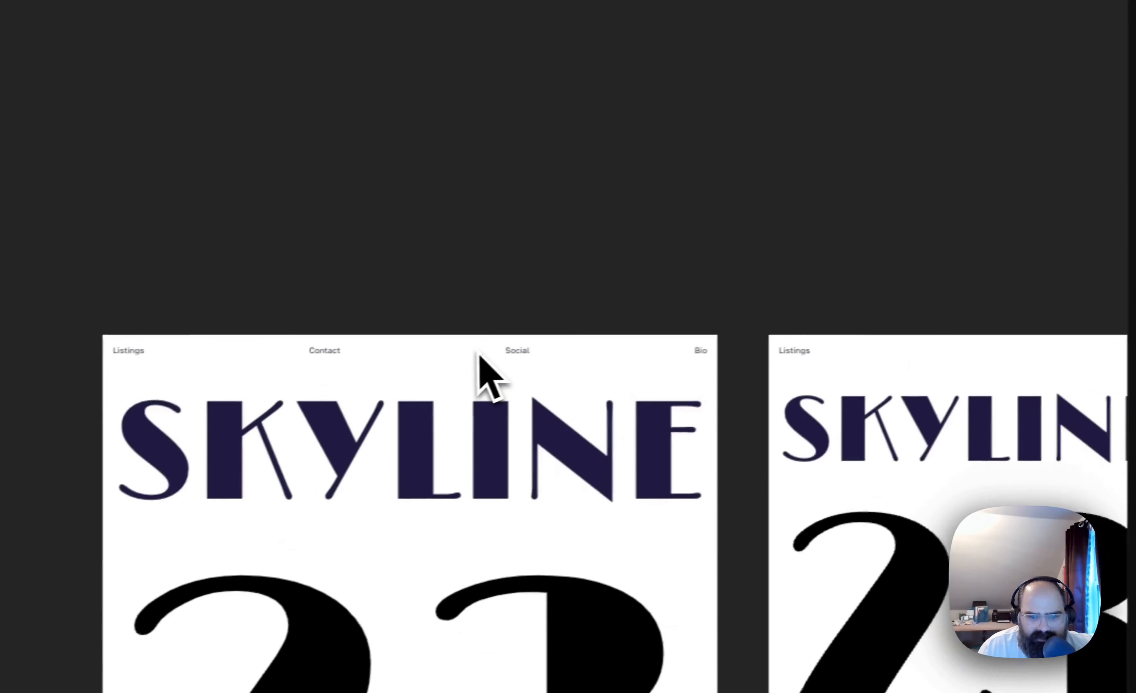
scroll(499, 366, down, 5)
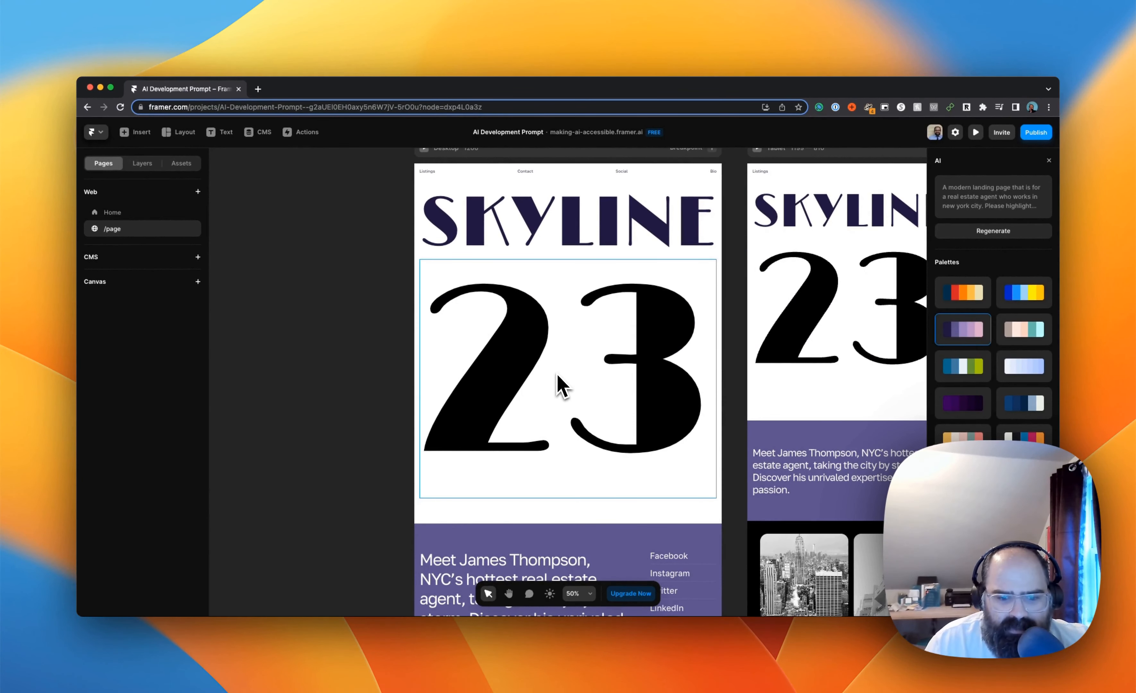
scroll(562, 385, down, 20)
scroll(559, 380, up, 12)
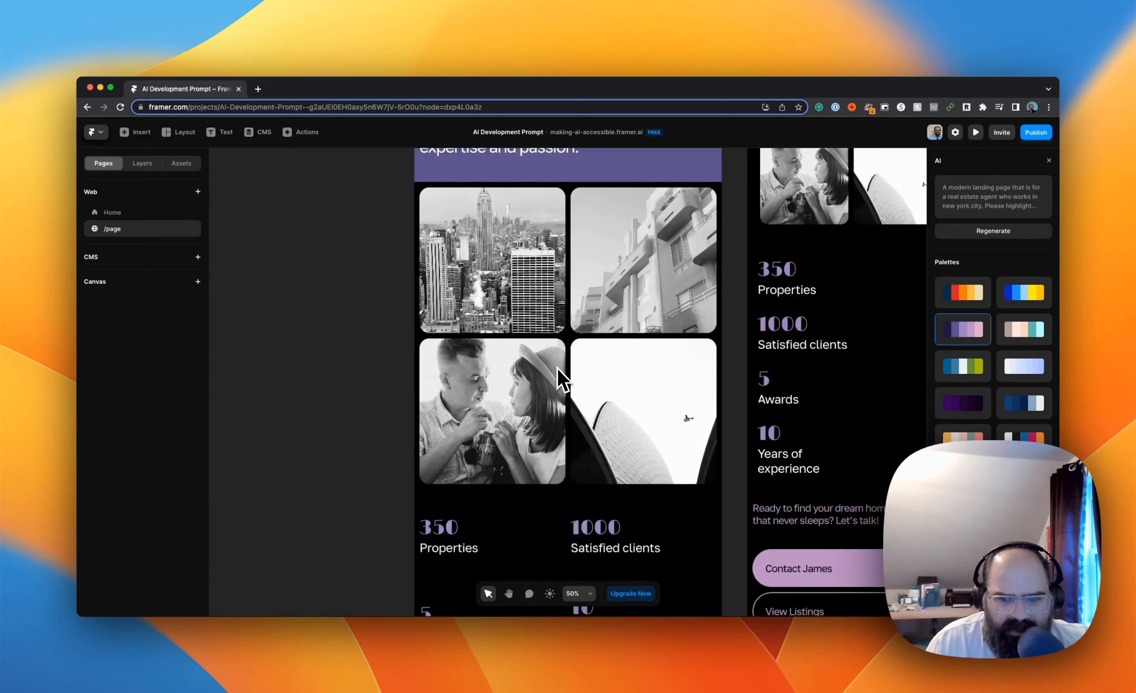
scroll(562, 380, right, 10)
scroll(562, 381, up, 4)
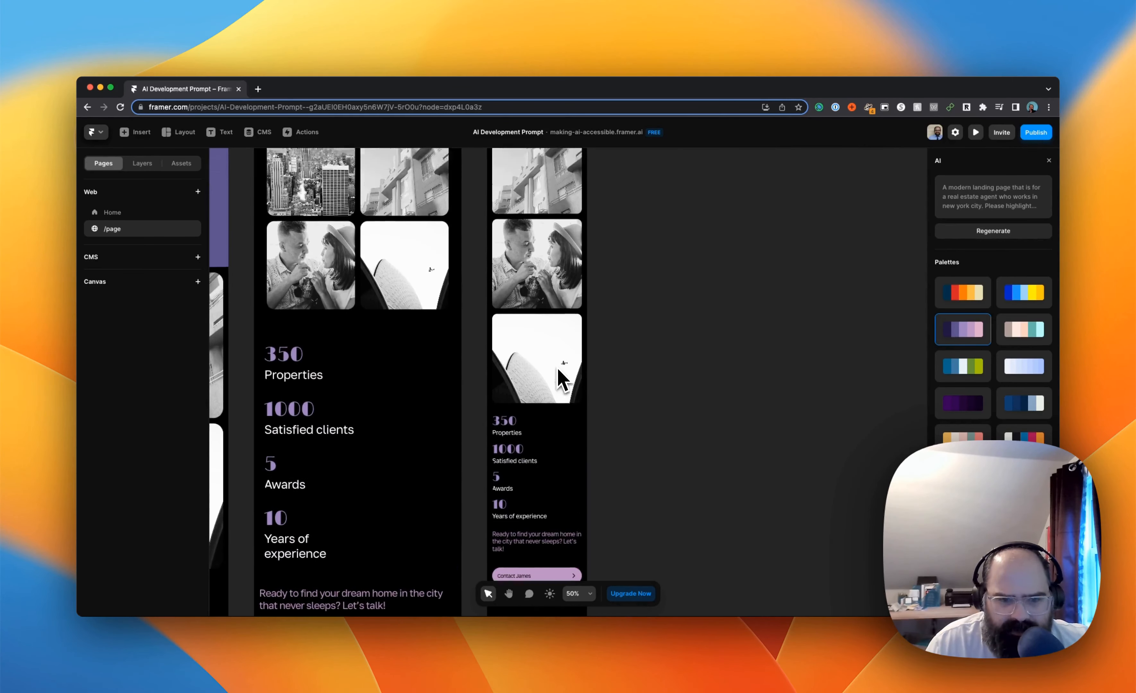
scroll(563, 380, up, 10)
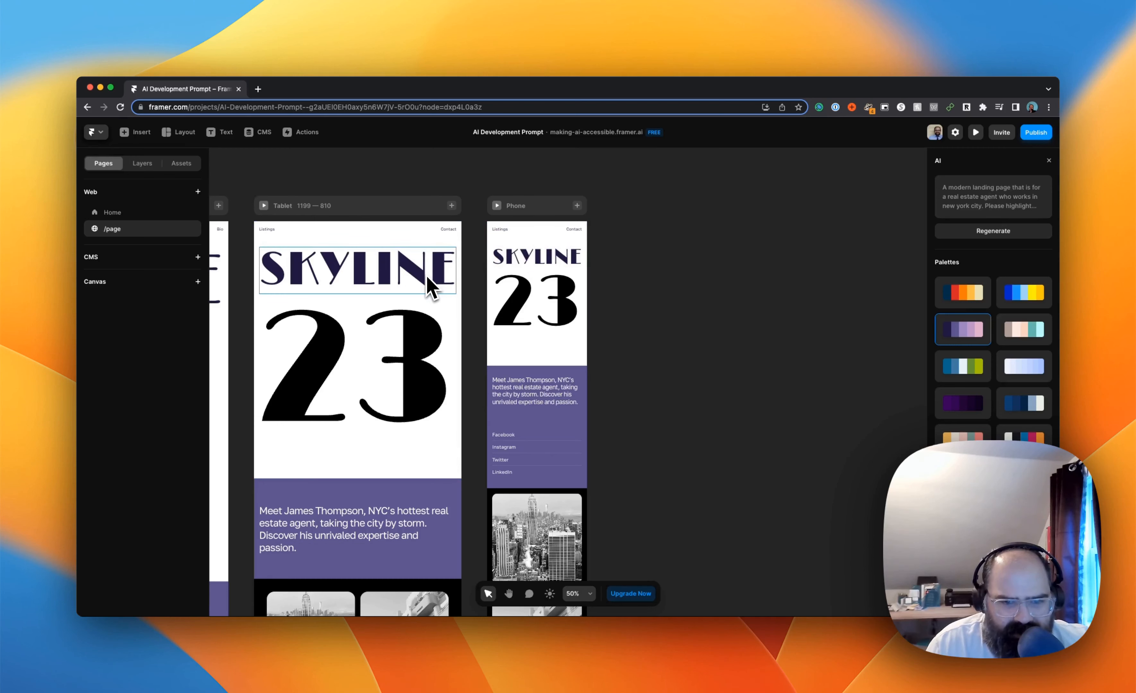
Delete the oversized "23" block below the SKYLINE title and check the other breakpoints
scroll(404, 370, down, 10)
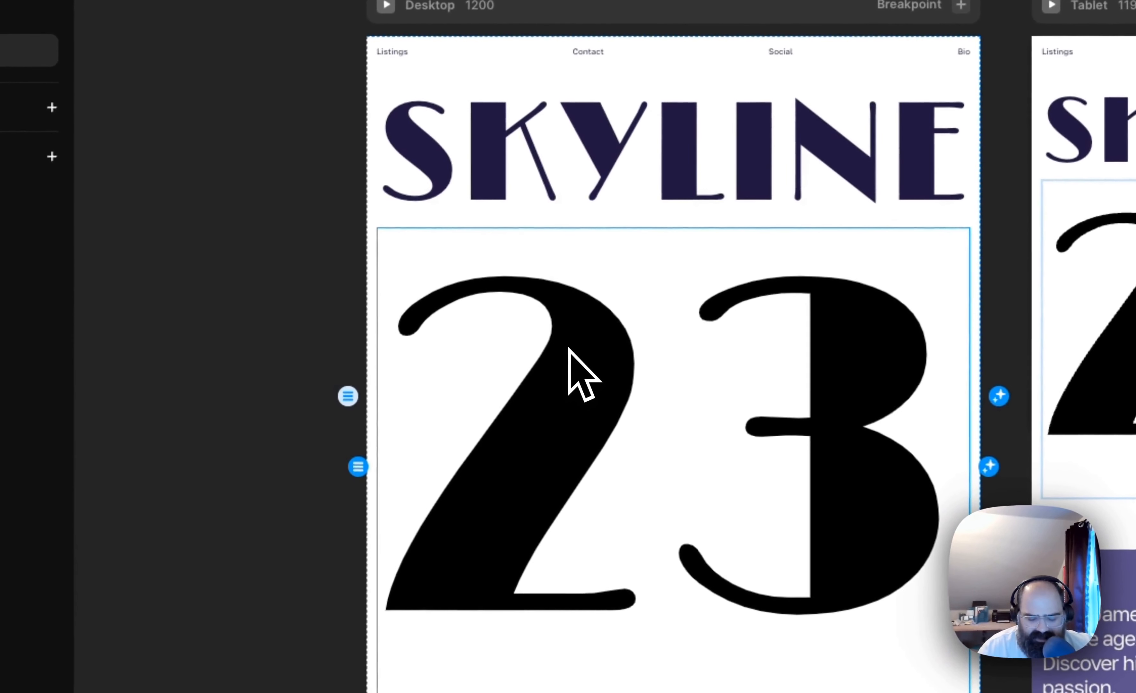
key(Delete)
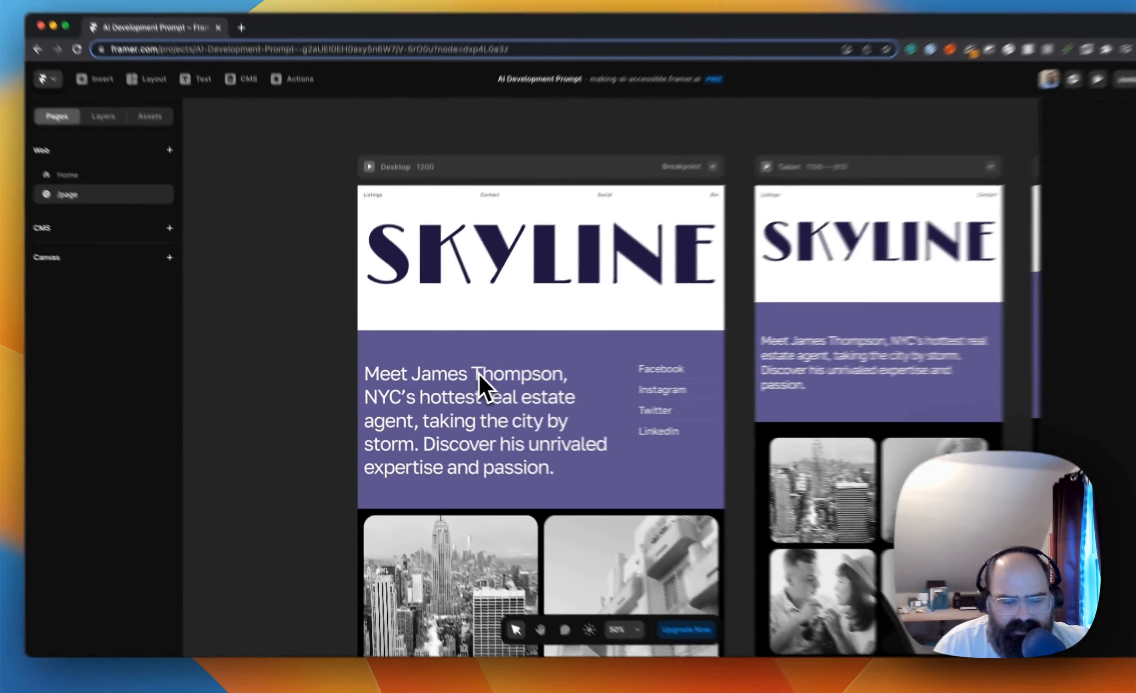
scroll(438, 389, right, 4)
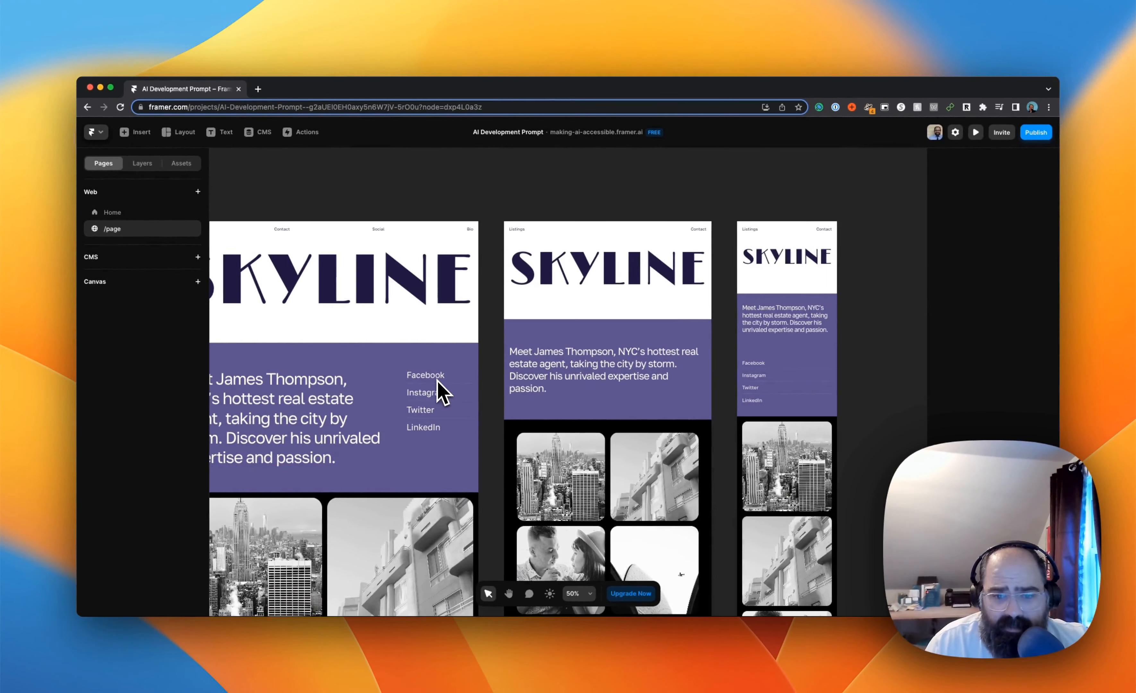
scroll(438, 389, left, 2)
scroll(438, 389, left, 3)
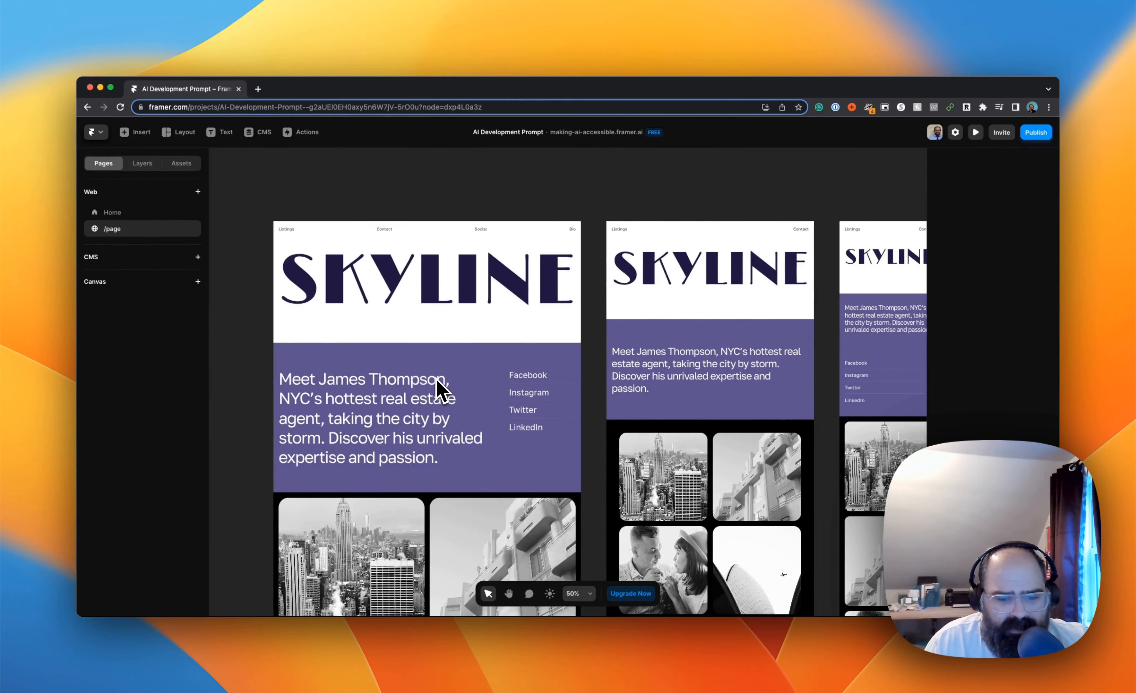
Shuffle the SKYLINE header section's theme colours to a pink background with black lettering
scroll(508, 499, down, 2)
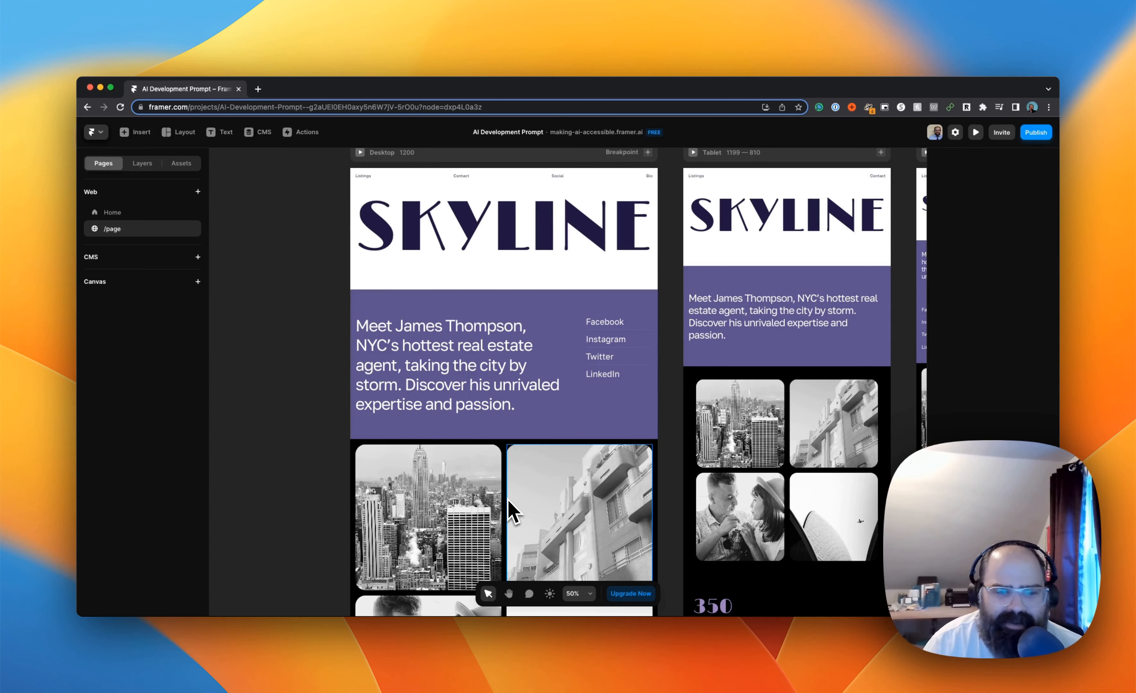
scroll(440, 312, right, 5)
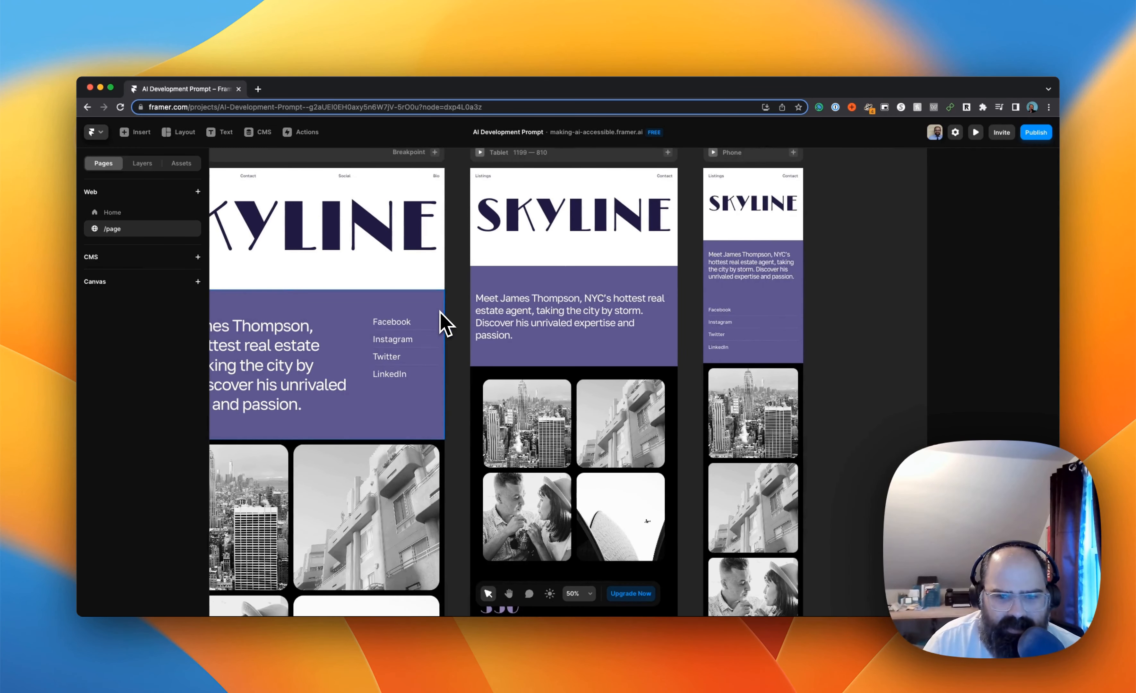
scroll(383, 250, right, 2)
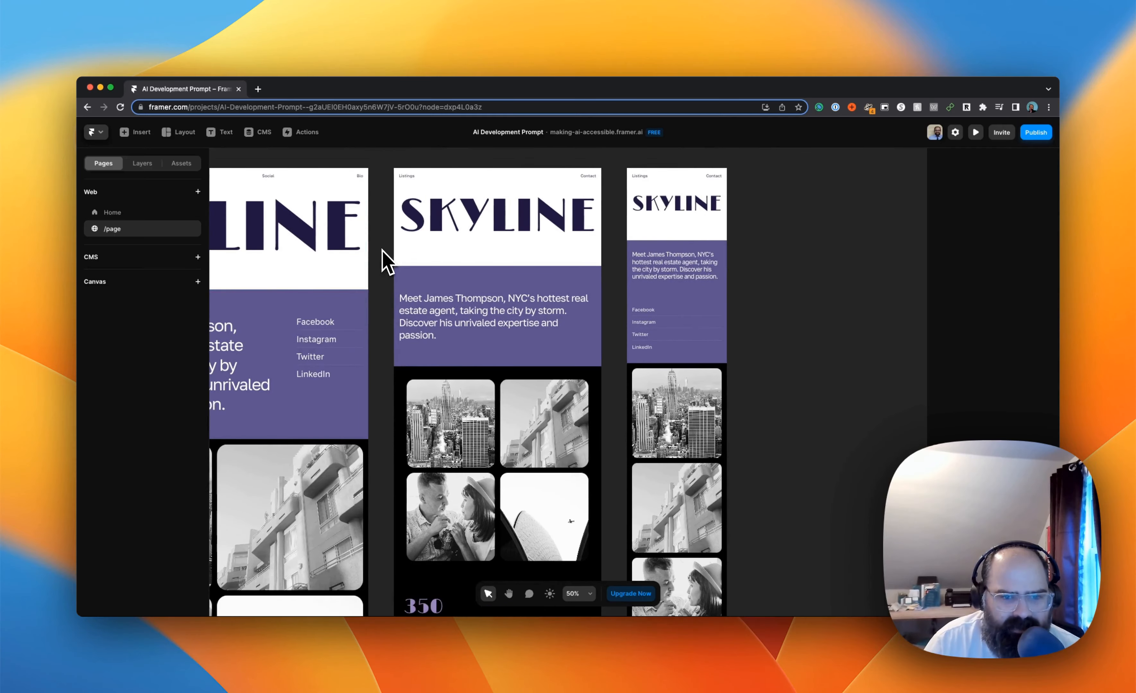
scroll(382, 250, left, 2)
scroll(382, 250, left, 4)
click(383, 250)
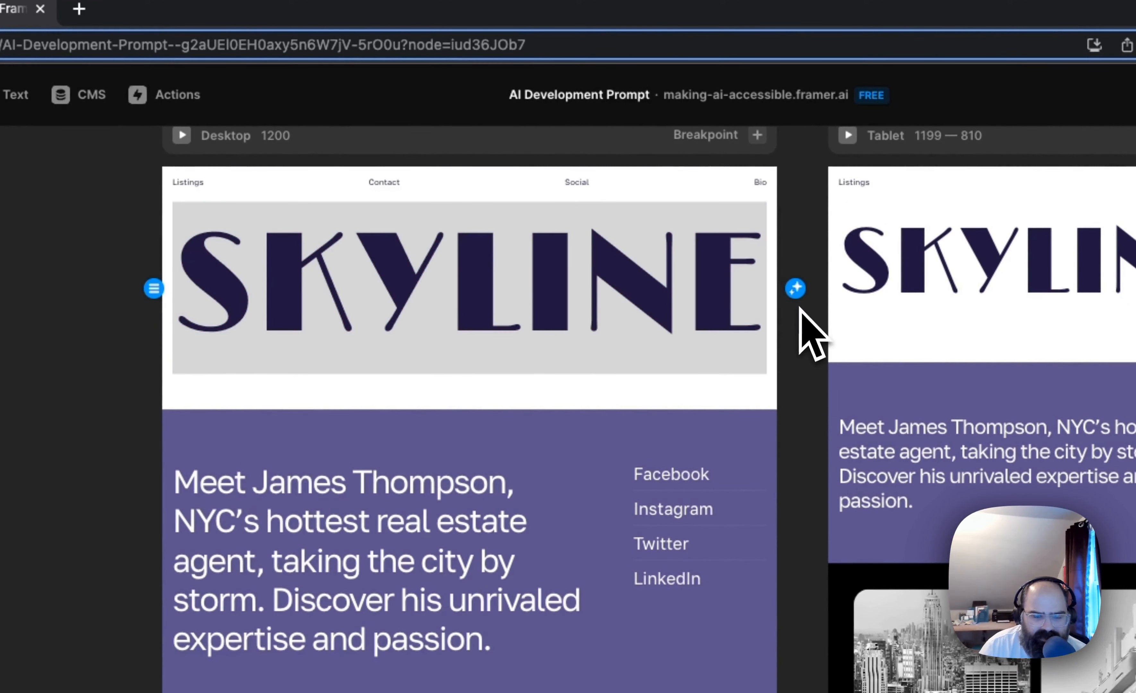
click(795, 289)
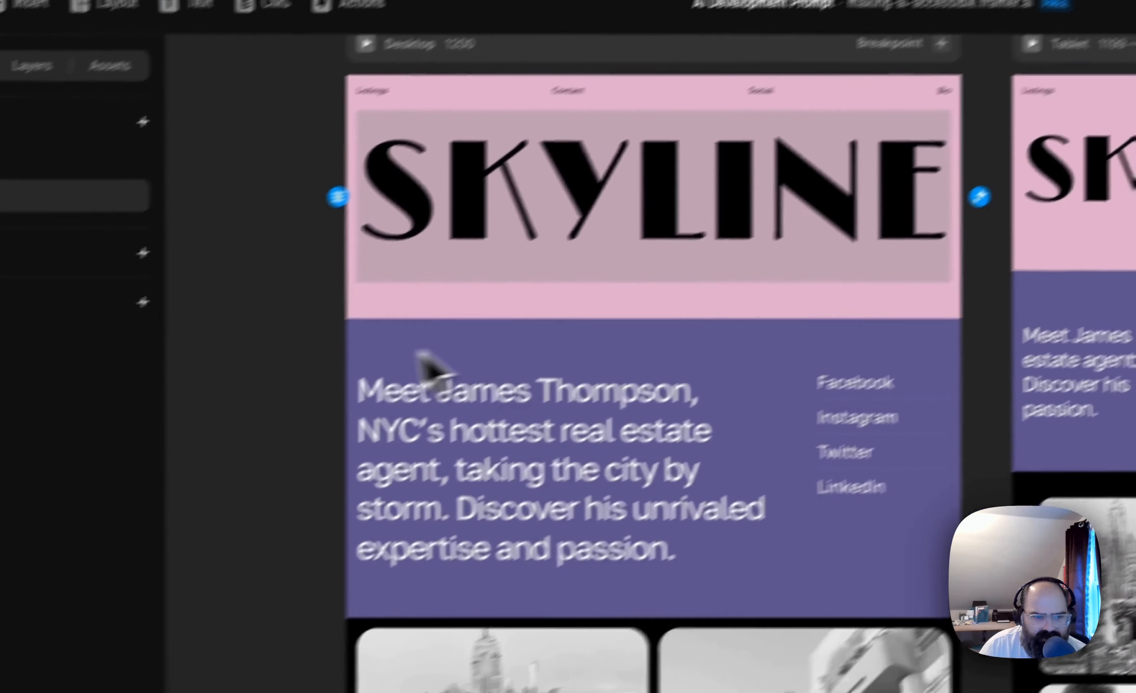
Shuffle the photo grid section's theme colours to a dark purple background with purple-tinted images
click(312, 529)
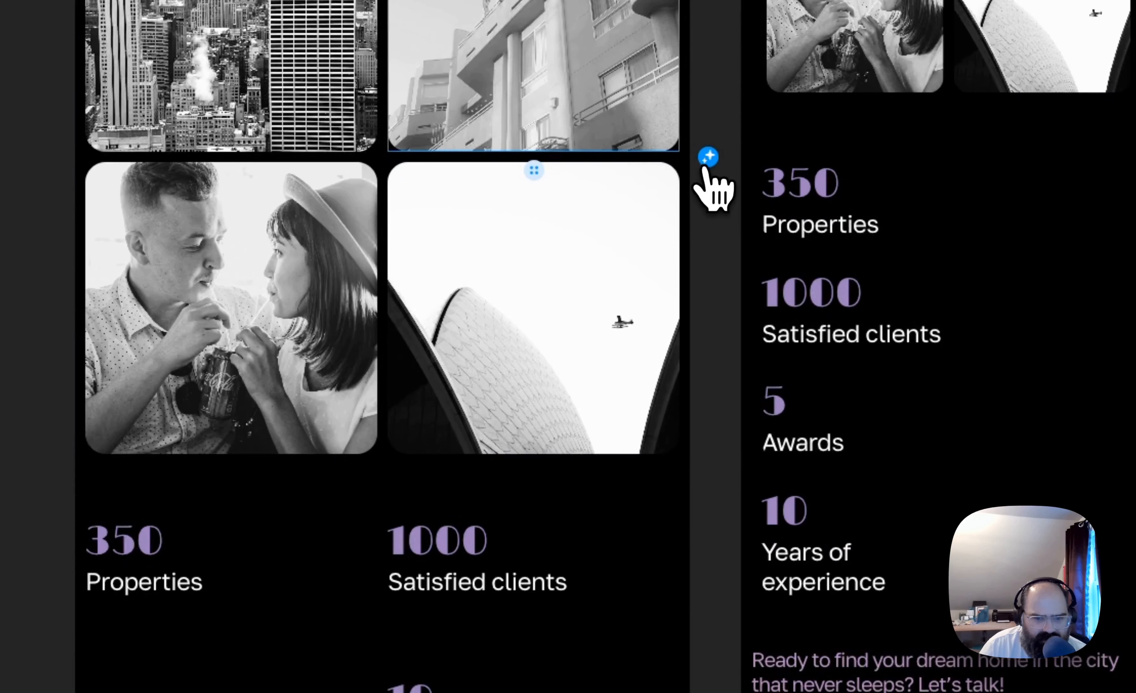
click(705, 164)
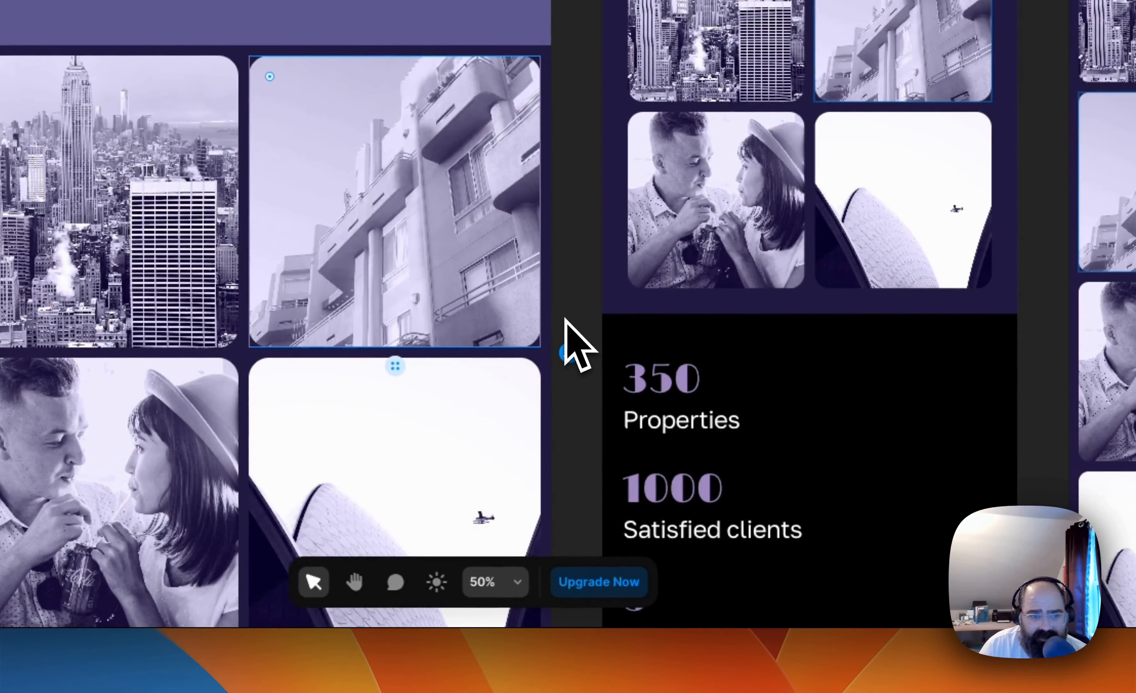
Review the recoloured page in the desktop, tablet and phone layouts, from the header down to the 2023 footer
scroll(565, 319, down, 5)
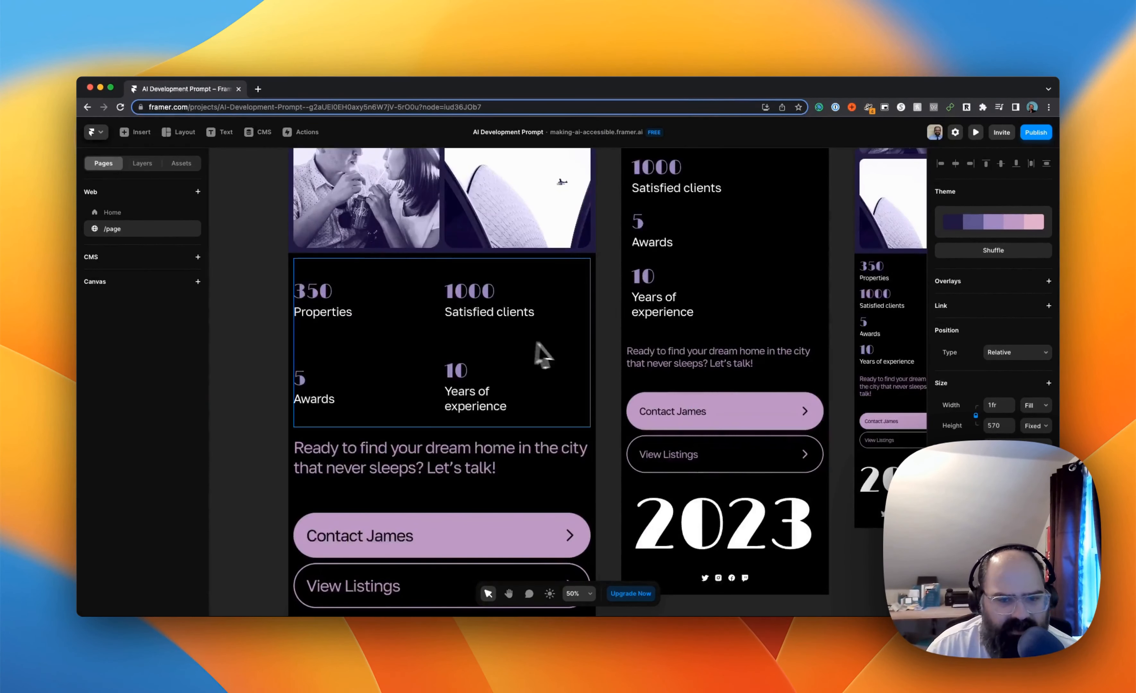
scroll(540, 353, left, 10)
scroll(568, 346, up, 10)
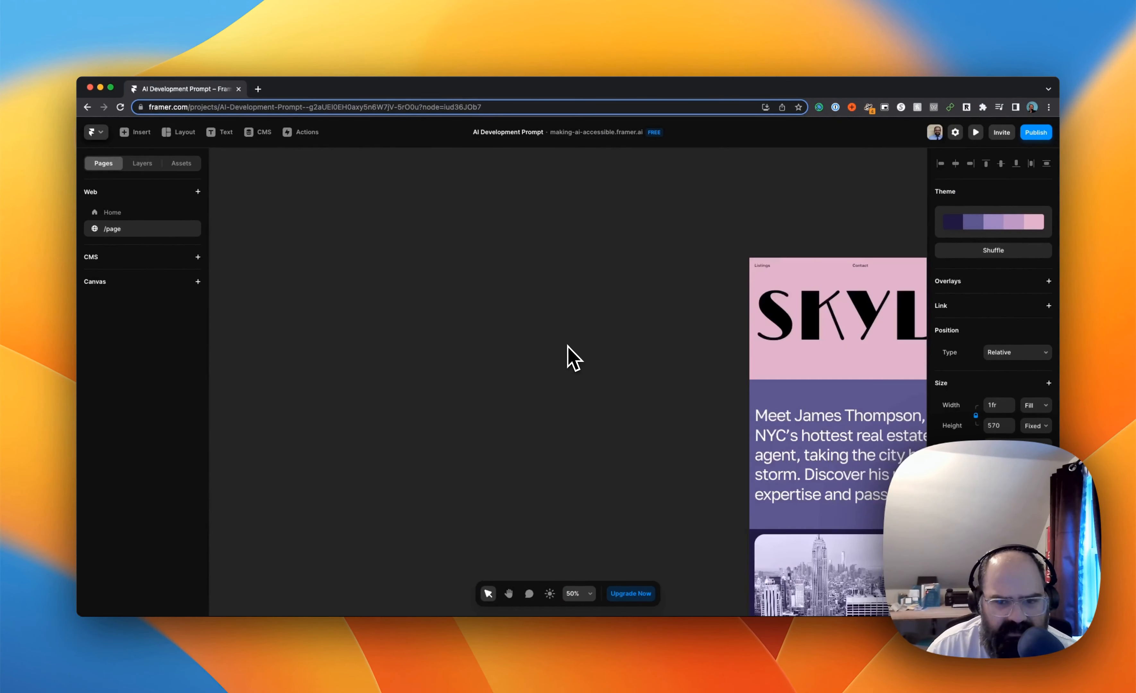
scroll(568, 346, right, 7)
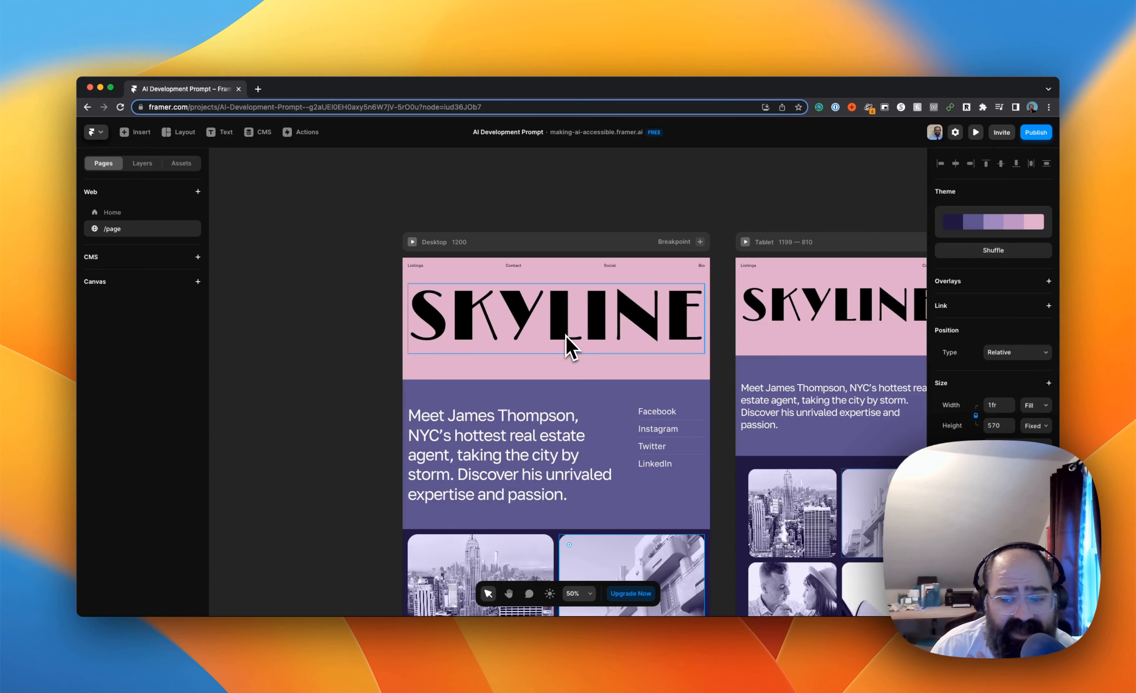
scroll(566, 335, right, 2)
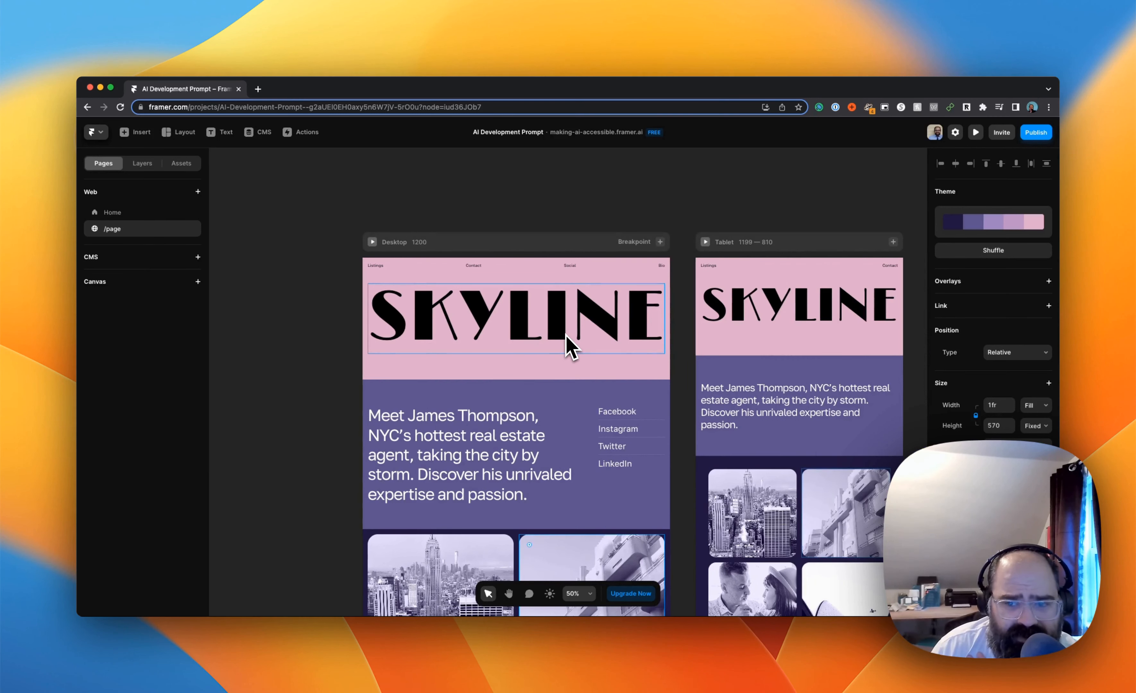
scroll(566, 335, right, 8)
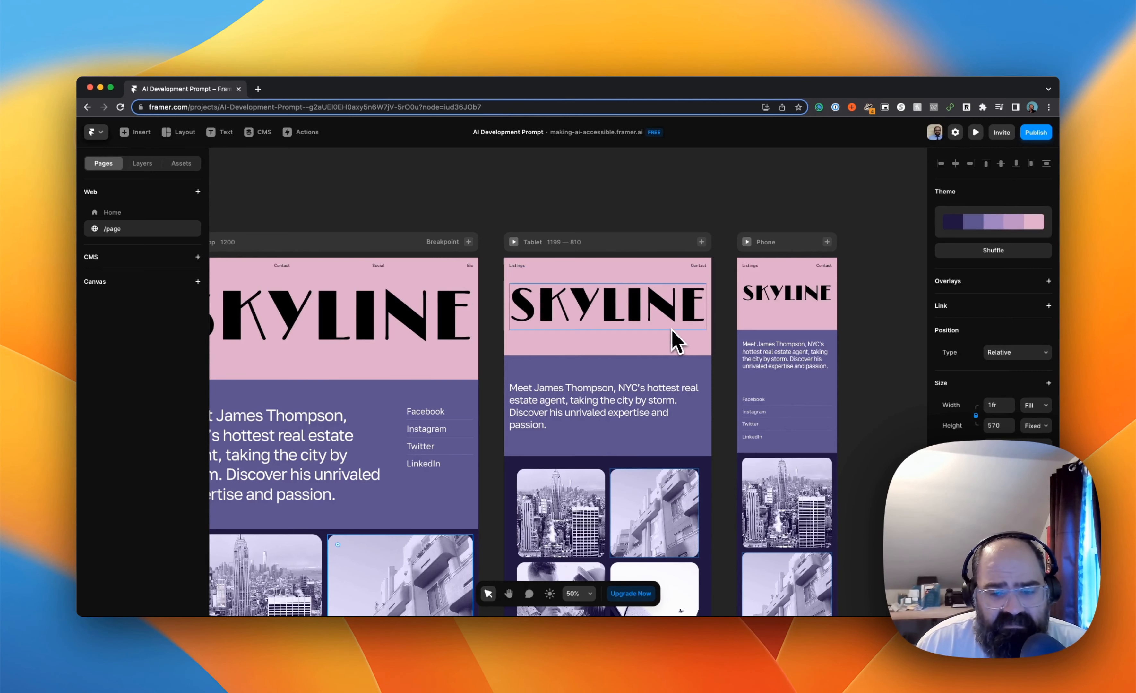
scroll(675, 342, down, 10)
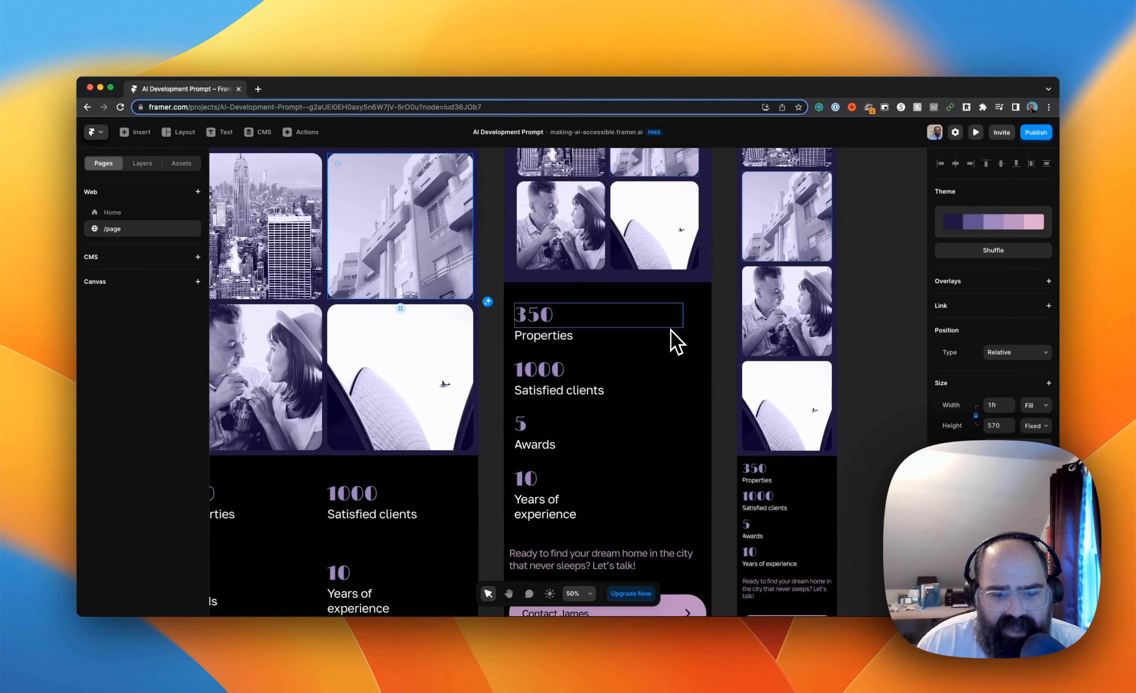
scroll(675, 343, left, 10)
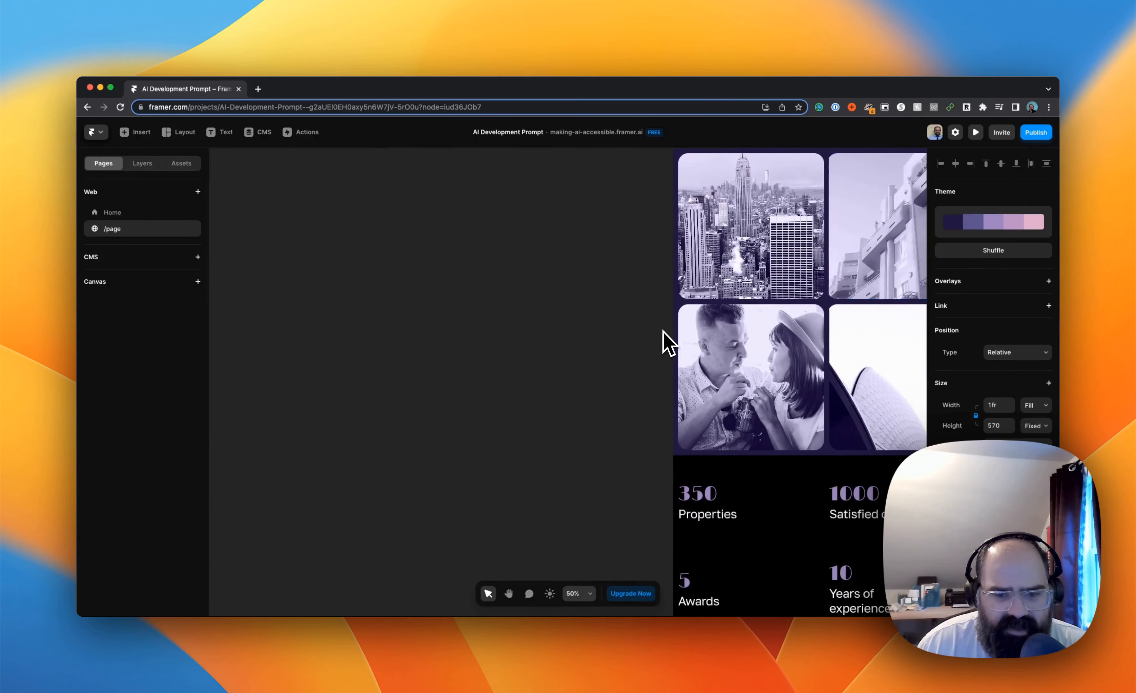
scroll(663, 332, right, 8)
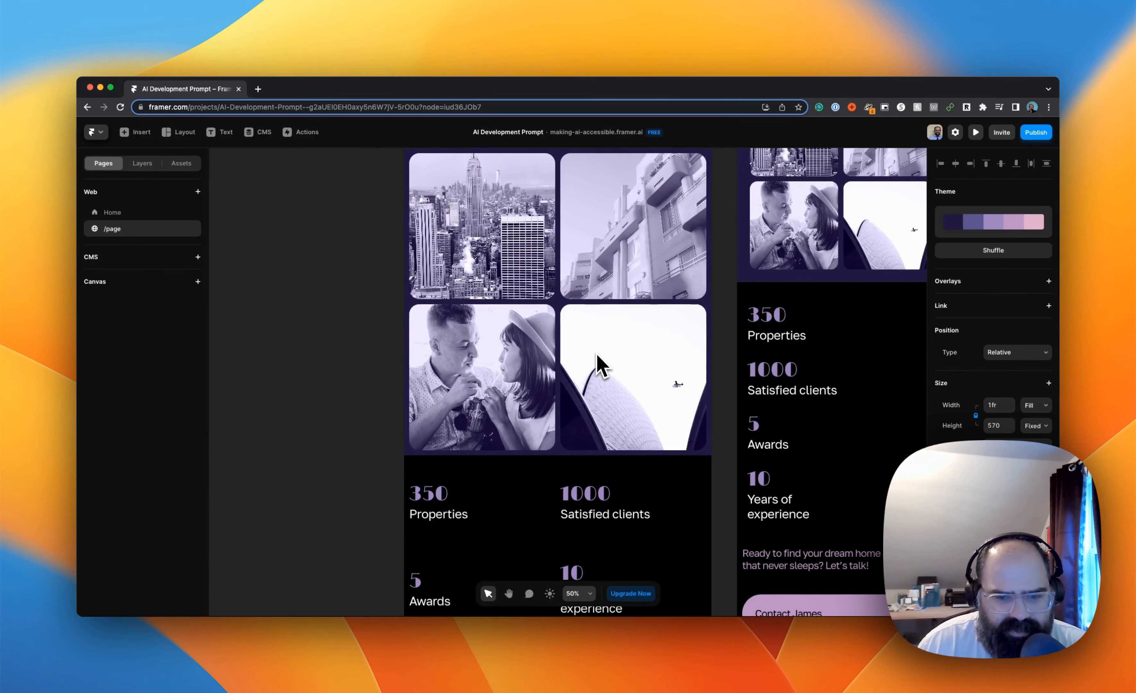
scroll(598, 366, down, 10)
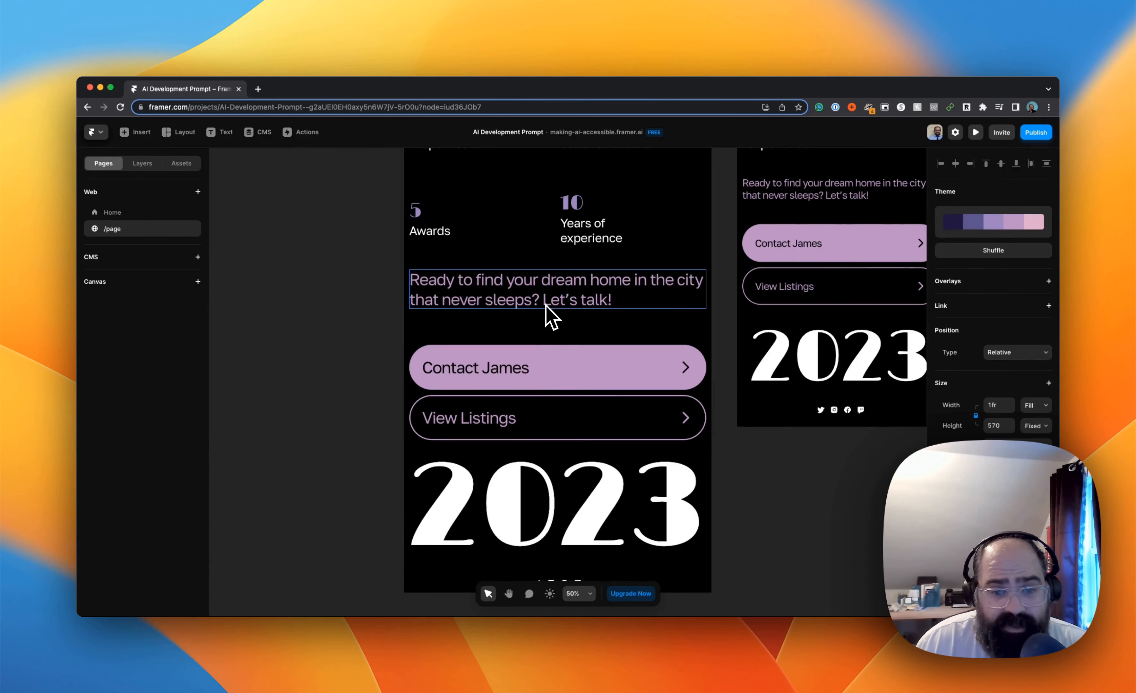
Check the collaborator invitation and link access options for the project, then close them
scroll(552, 317, up, 20)
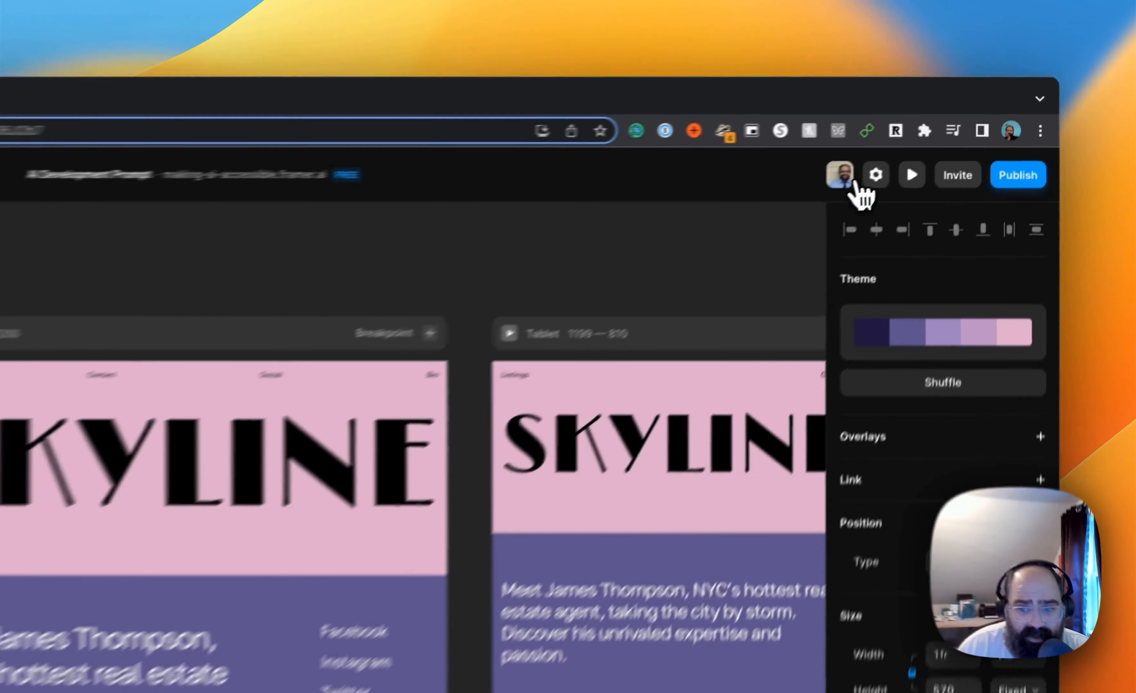
click(1002, 133)
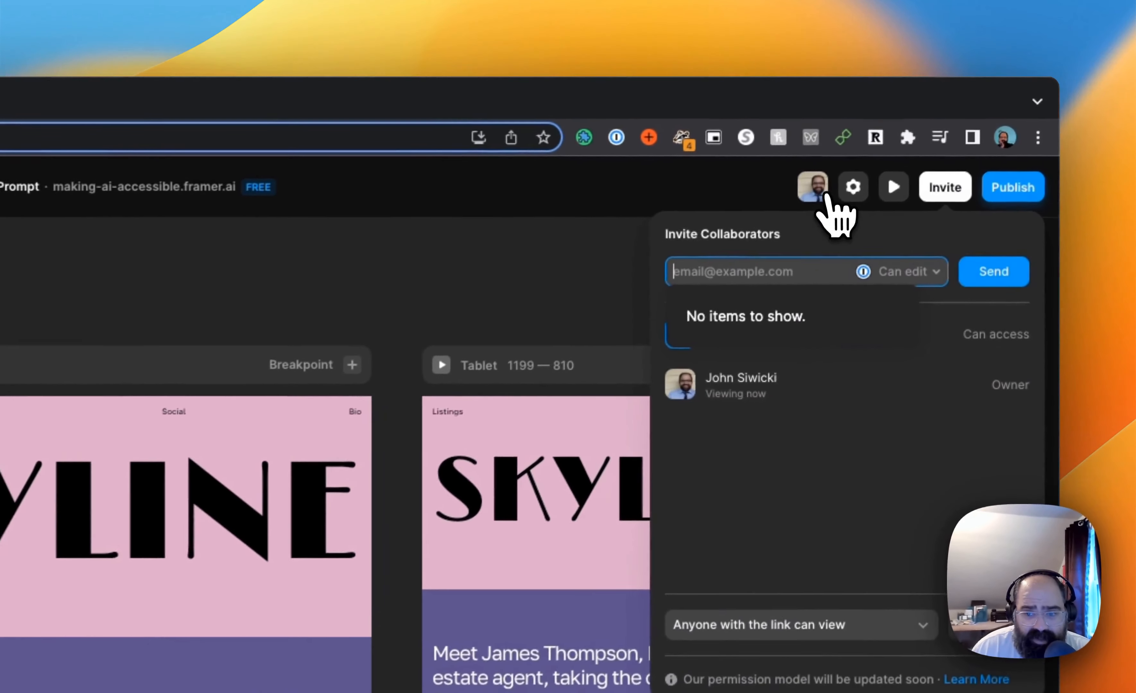
click(821, 195)
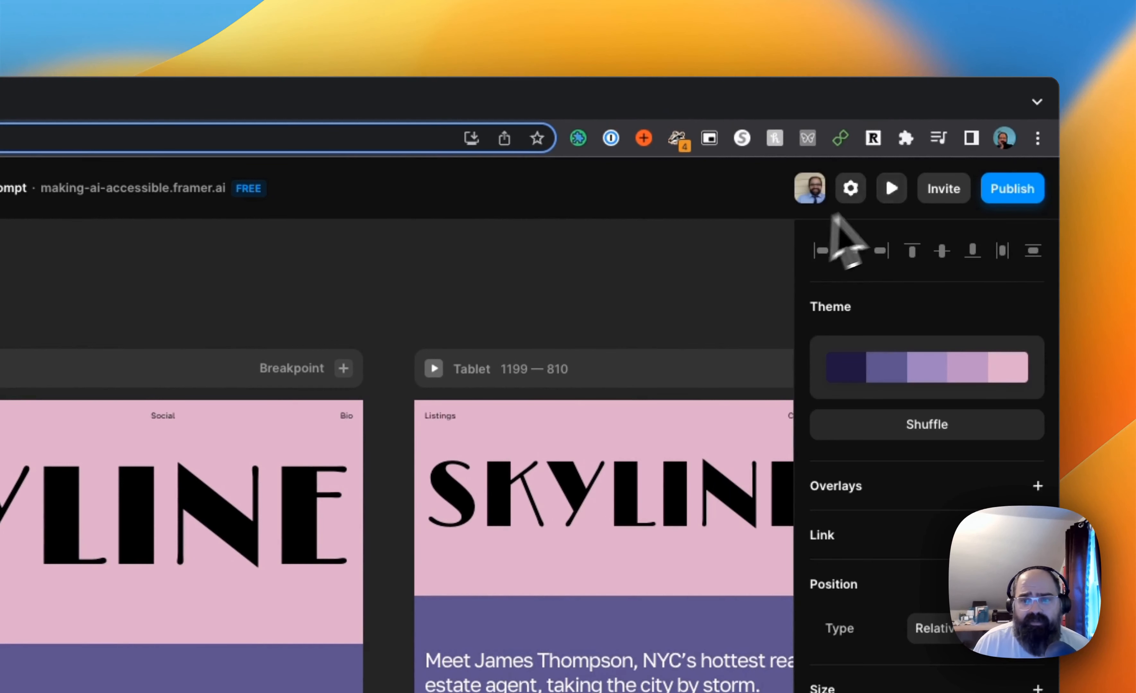
Publish the new /page to the project's domains and open the live version on making-ai-accessible.framer.ai
click(1007, 193)
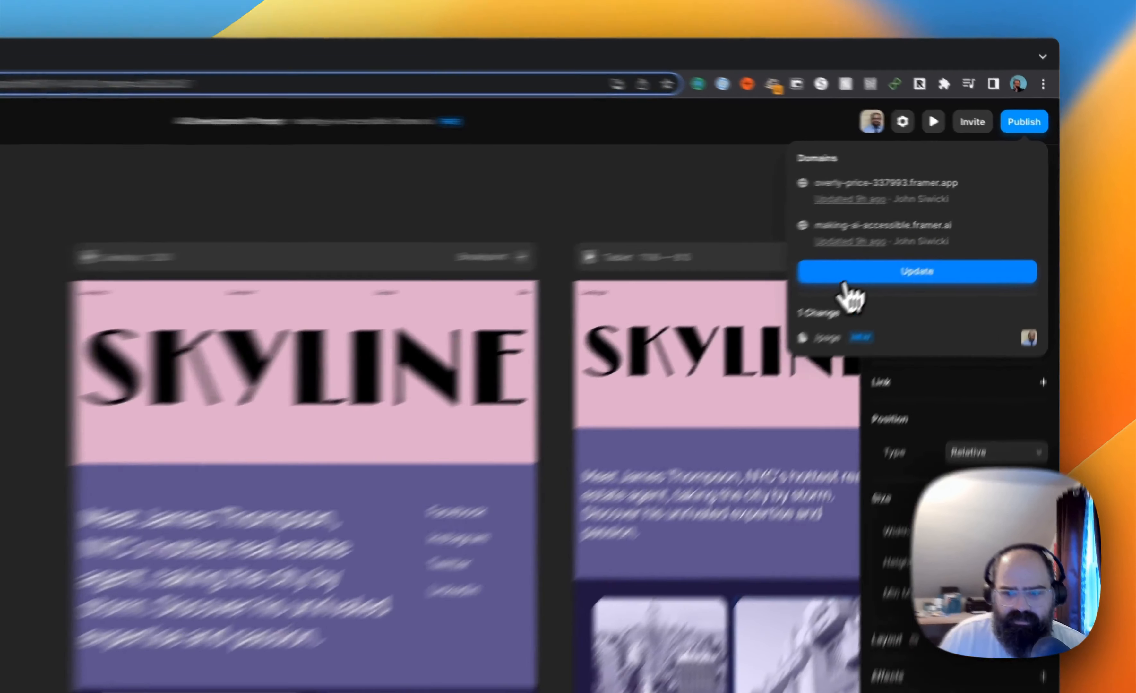
click(922, 231)
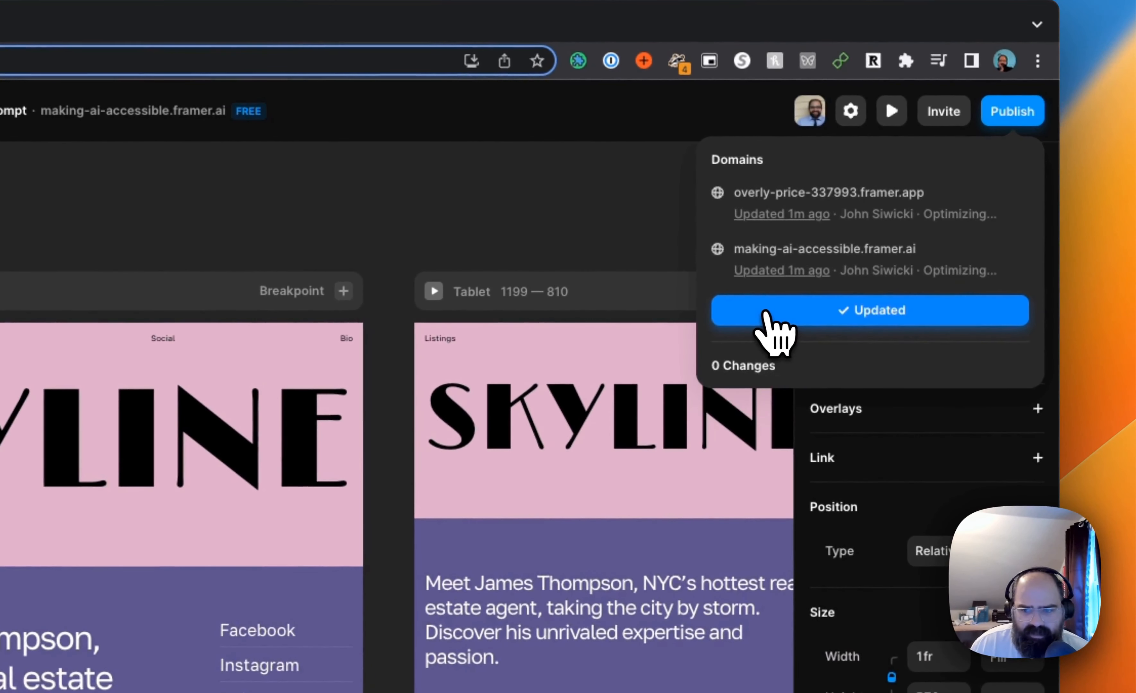
click(805, 254)
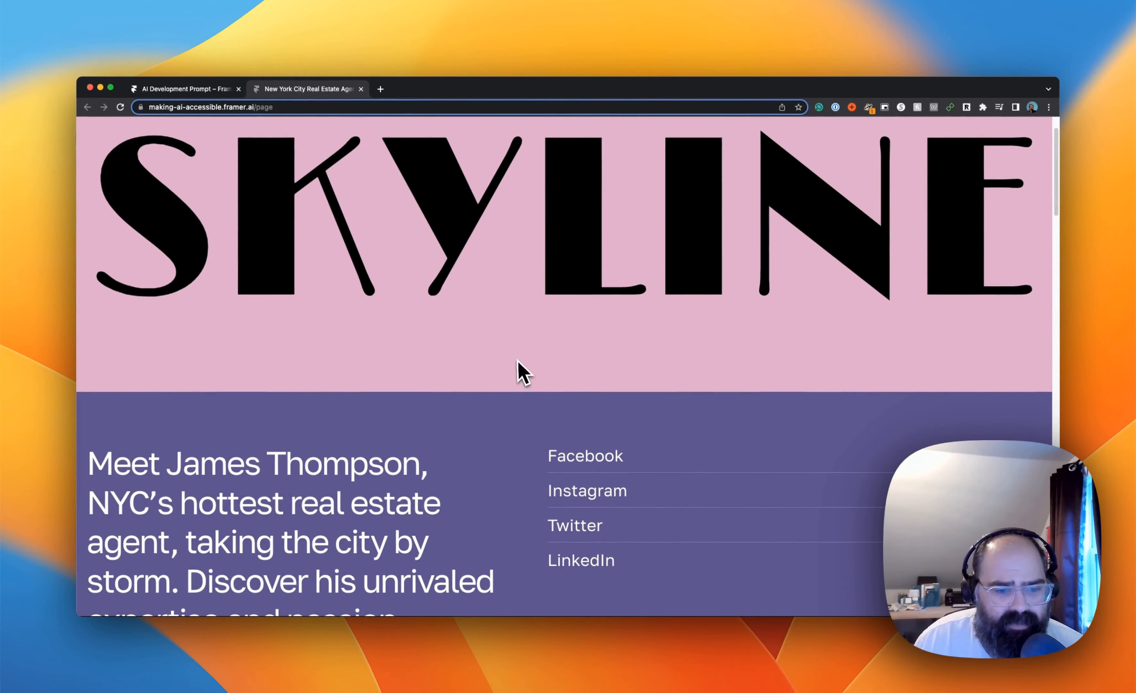
Review the published landing page from the SKYLINE header through the photo grid to the 2023 footer and return to its beginning
scroll(513, 359, down, 3)
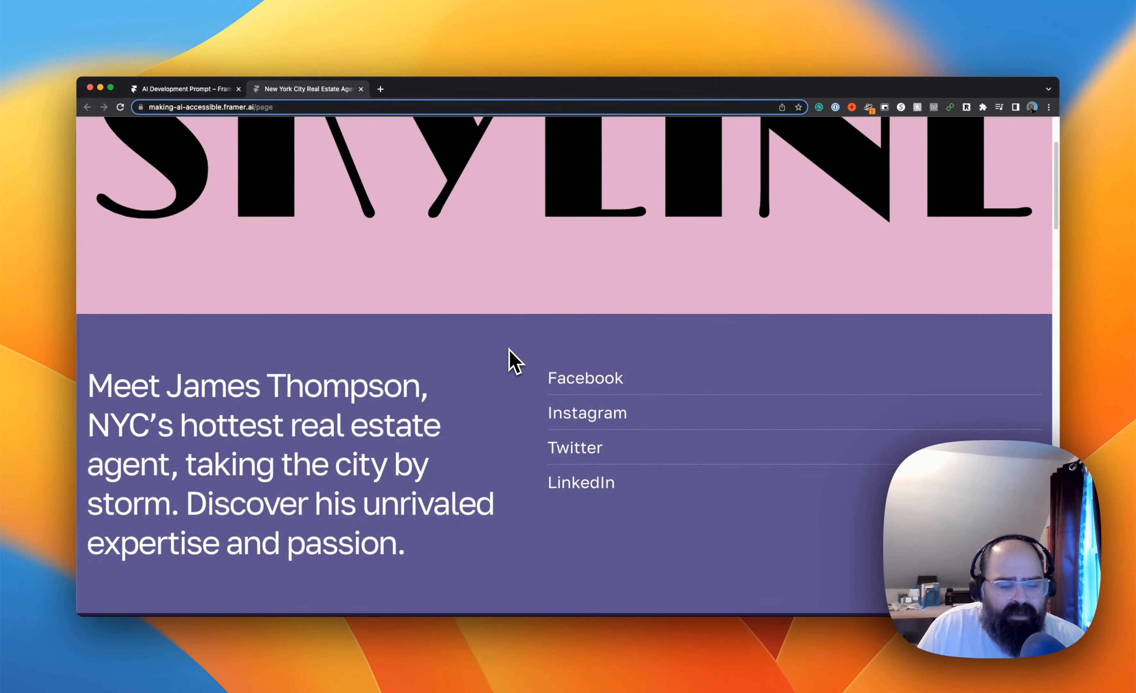
scroll(508, 348, down, 8)
scroll(509, 350, down, 15)
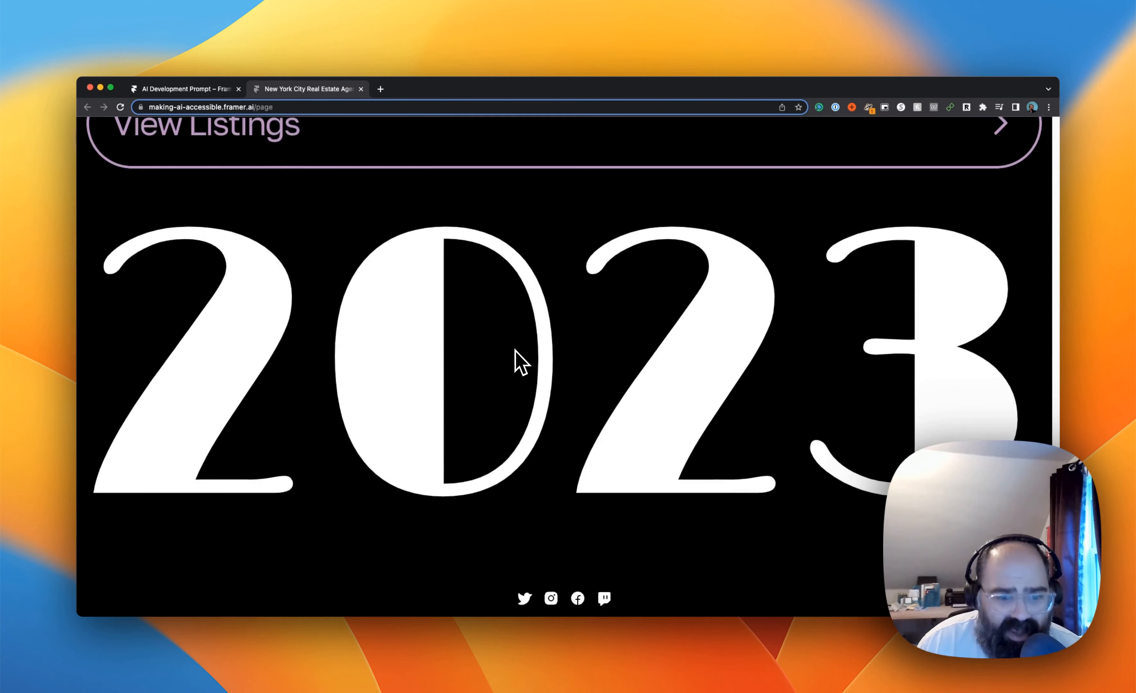
scroll(508, 373, up, 20)
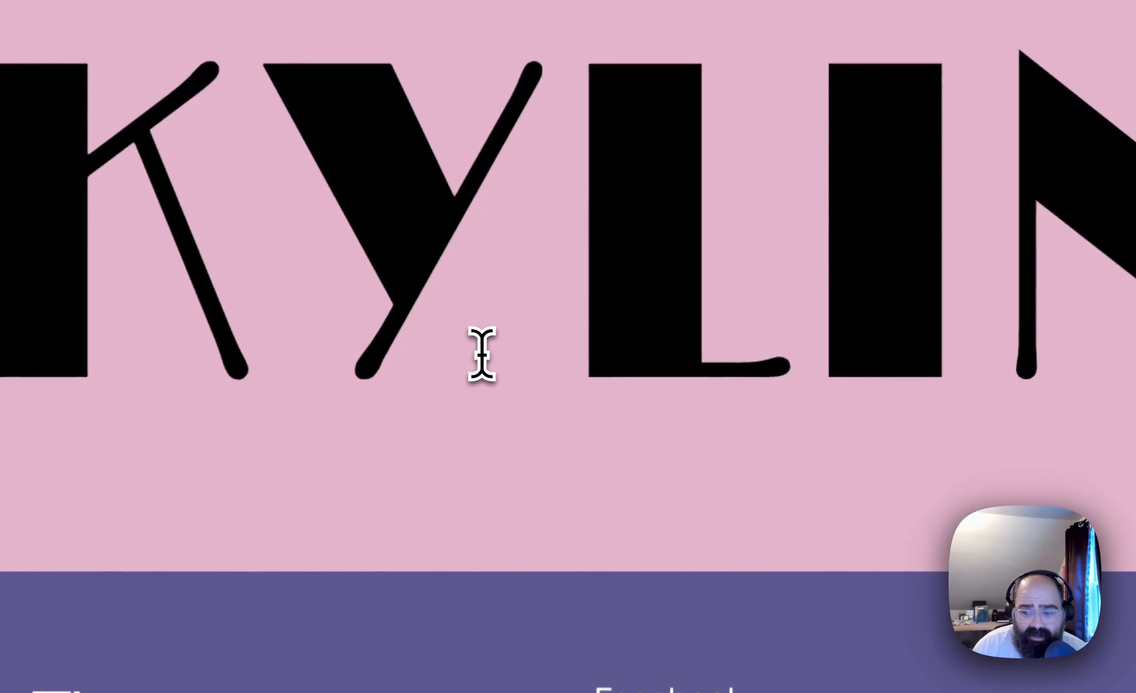
scroll(522, 326, down, 4)
scroll(482, 354, down, 5)
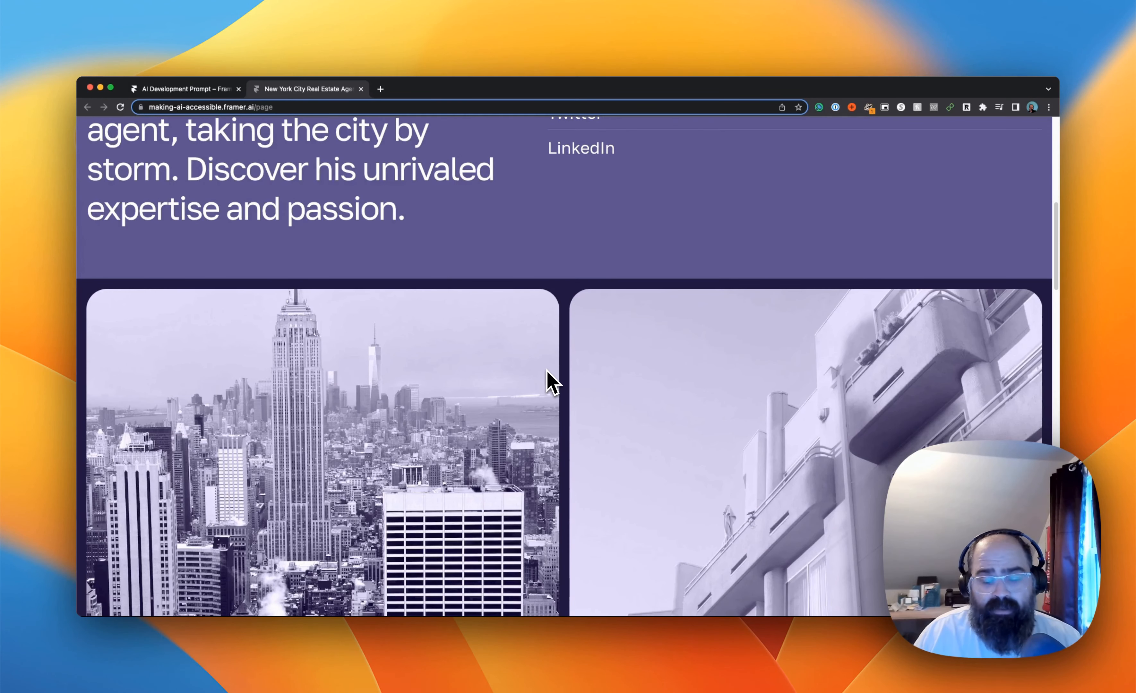
scroll(536, 382, up, 10)
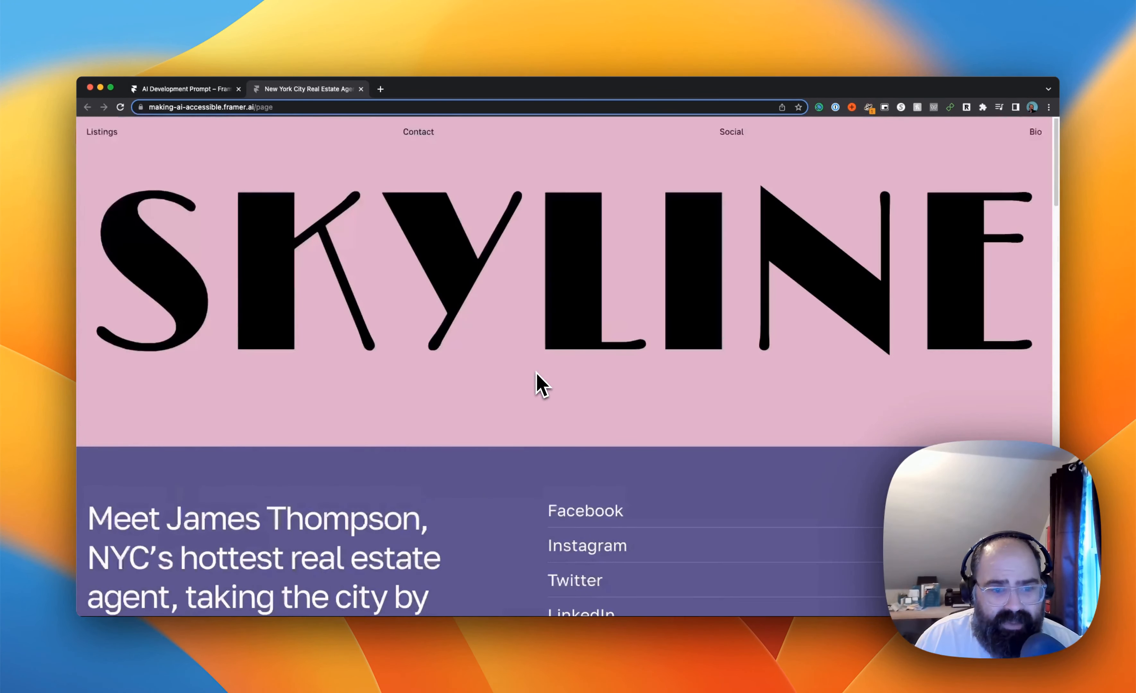